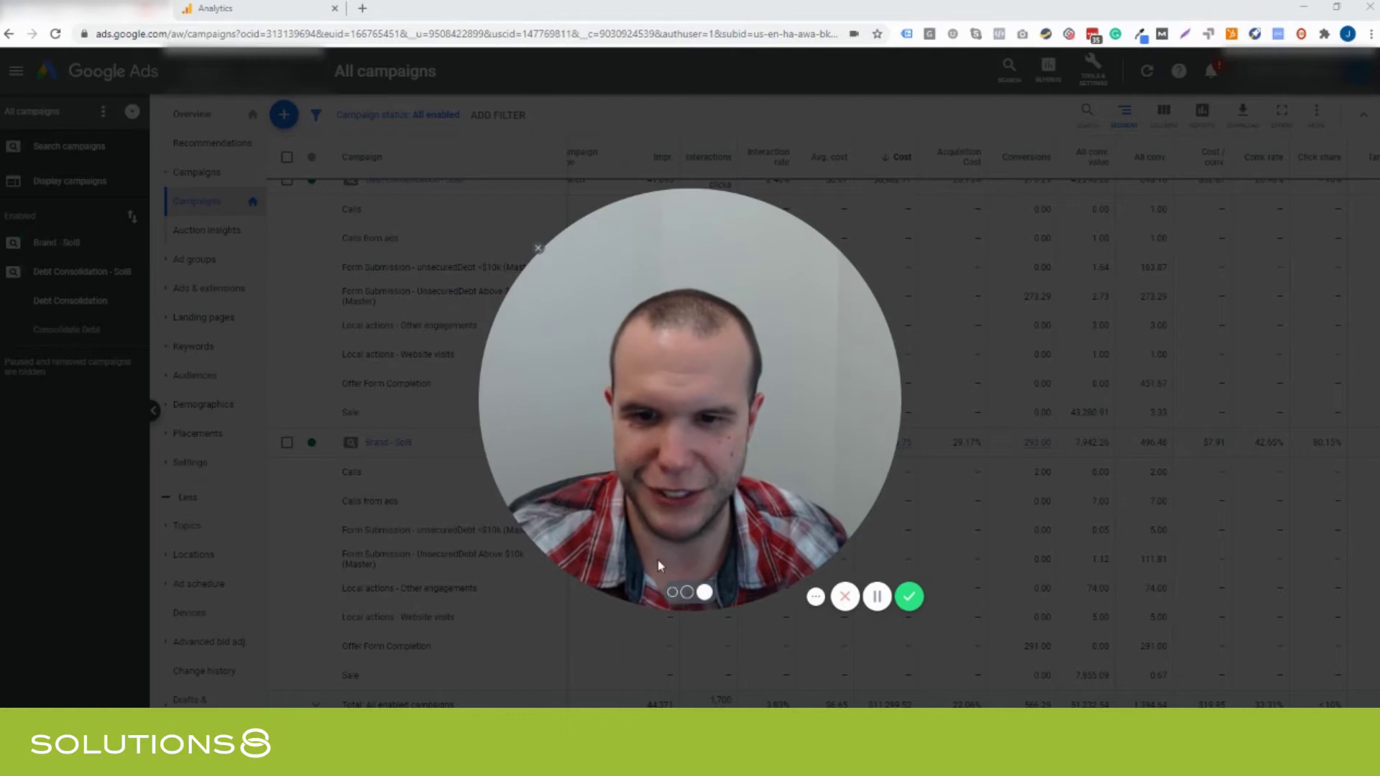
# Show the Analytics Goals list filtered to the four 'form sub' goals (73, 0, 0, 232 conversions).
pyautogui.click(673, 595)
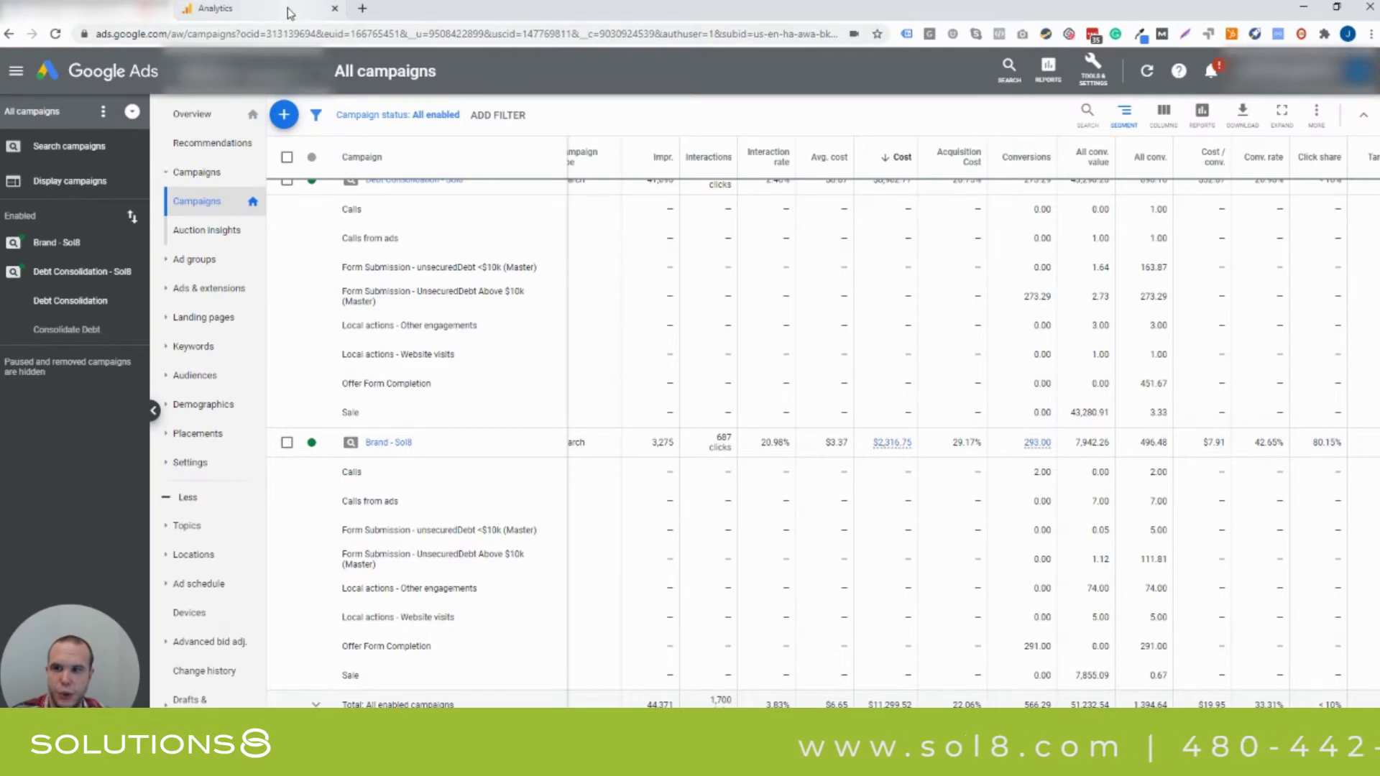
pyautogui.click(216, 8)
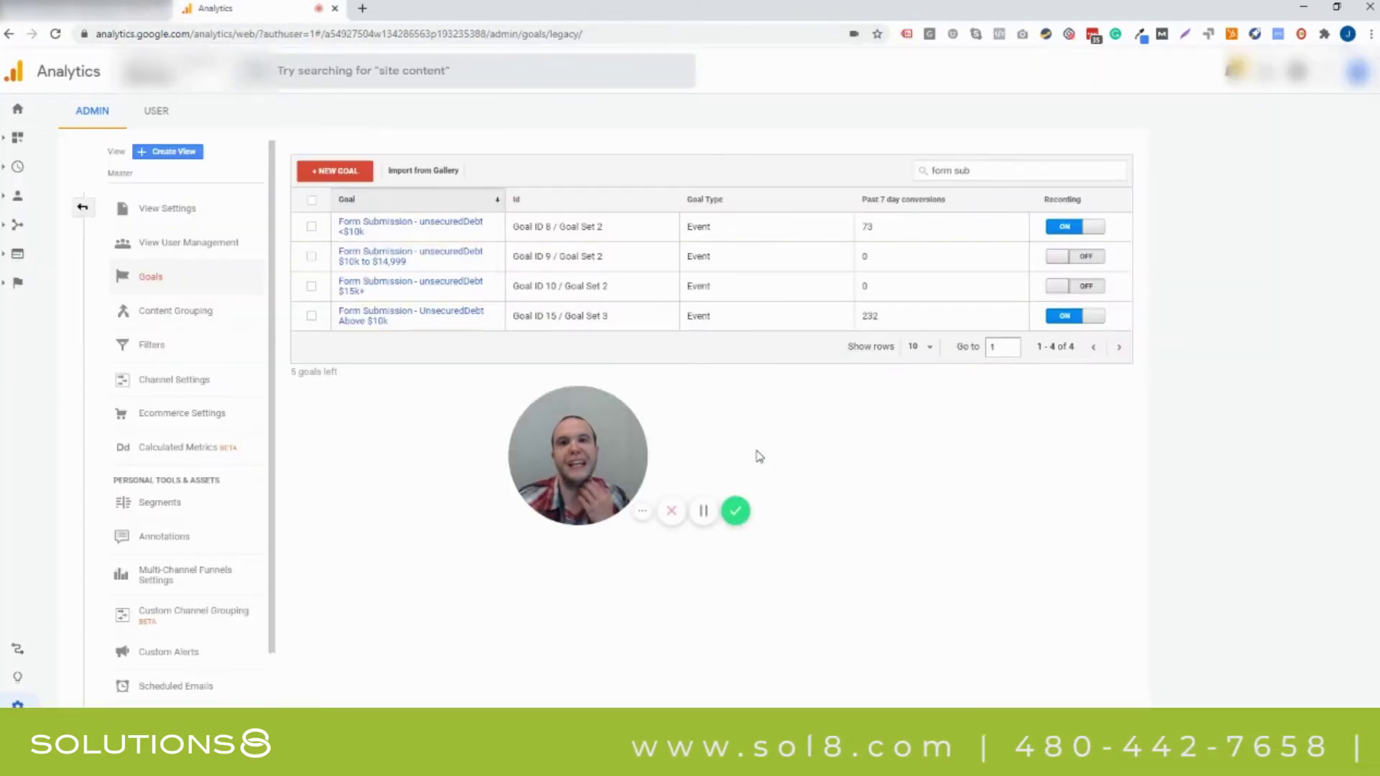
pyautogui.moveTo(615, 460)
pyautogui.moveTo(616, 460); pyautogui.dragTo(128, 656)
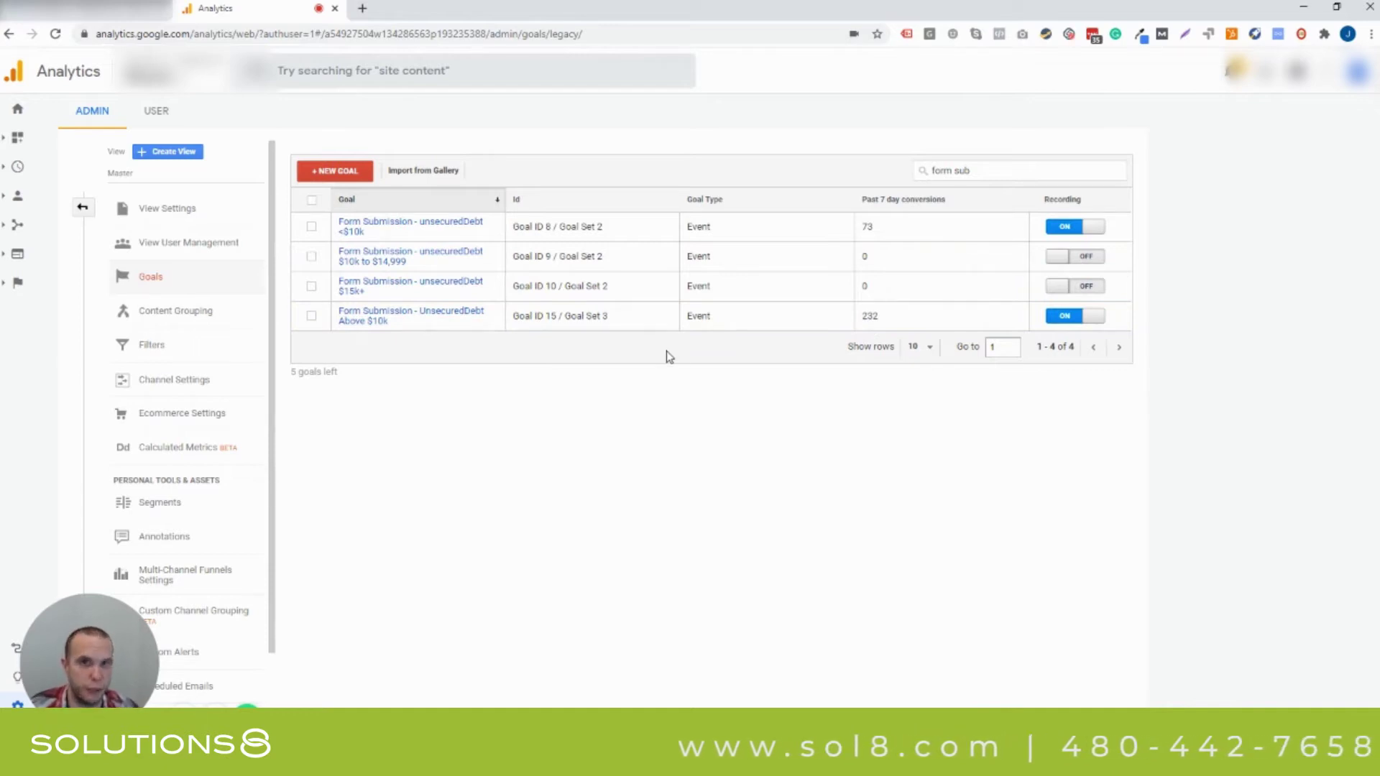
pyautogui.click(373, 319)
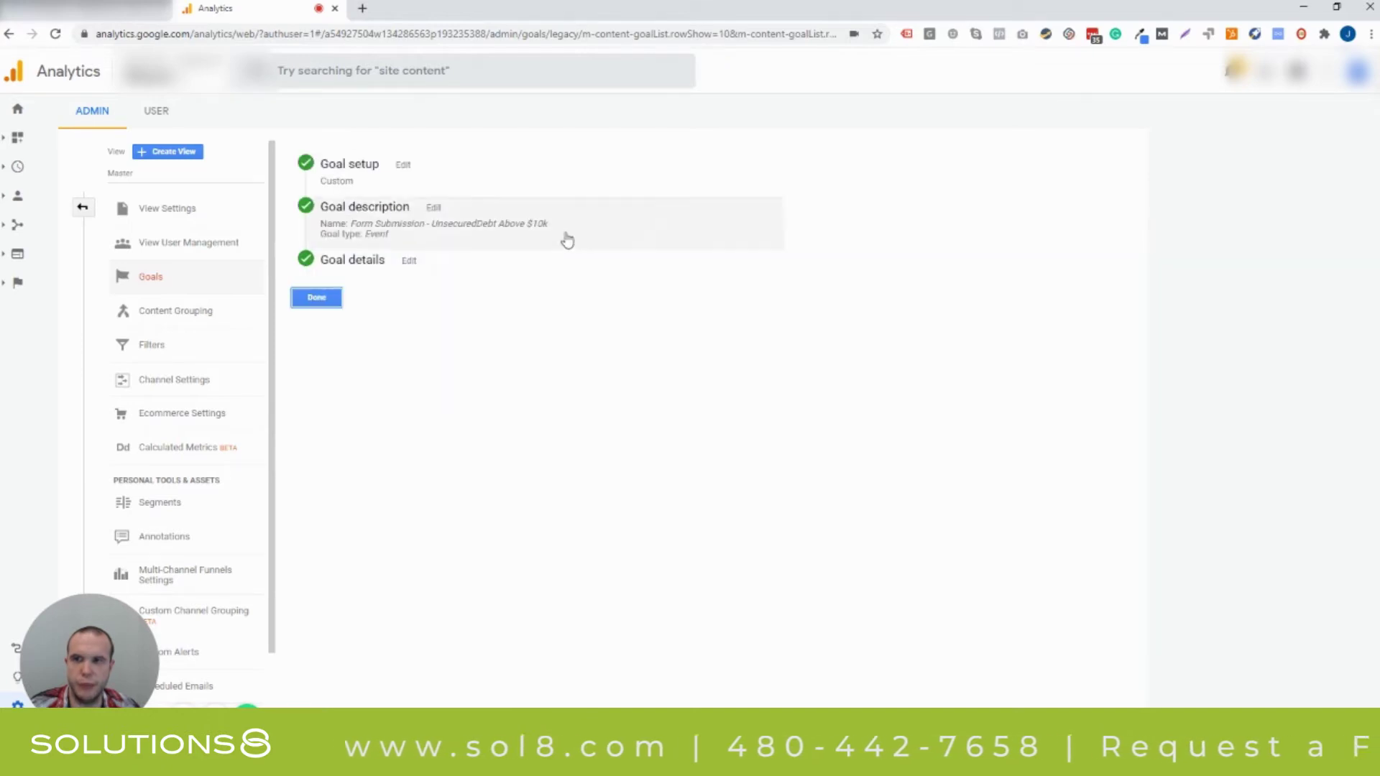
pyautogui.click(403, 166)
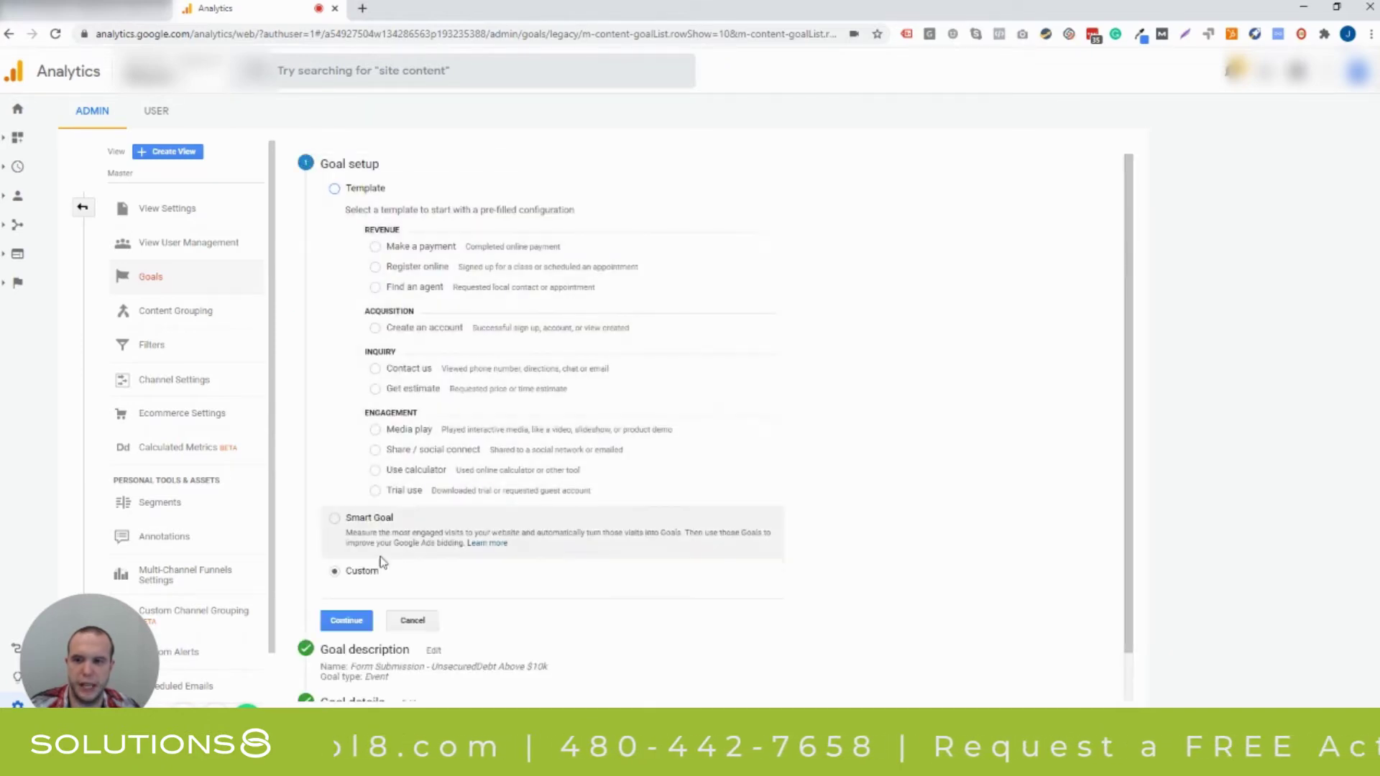
pyautogui.click(420, 619)
pyautogui.click(434, 208)
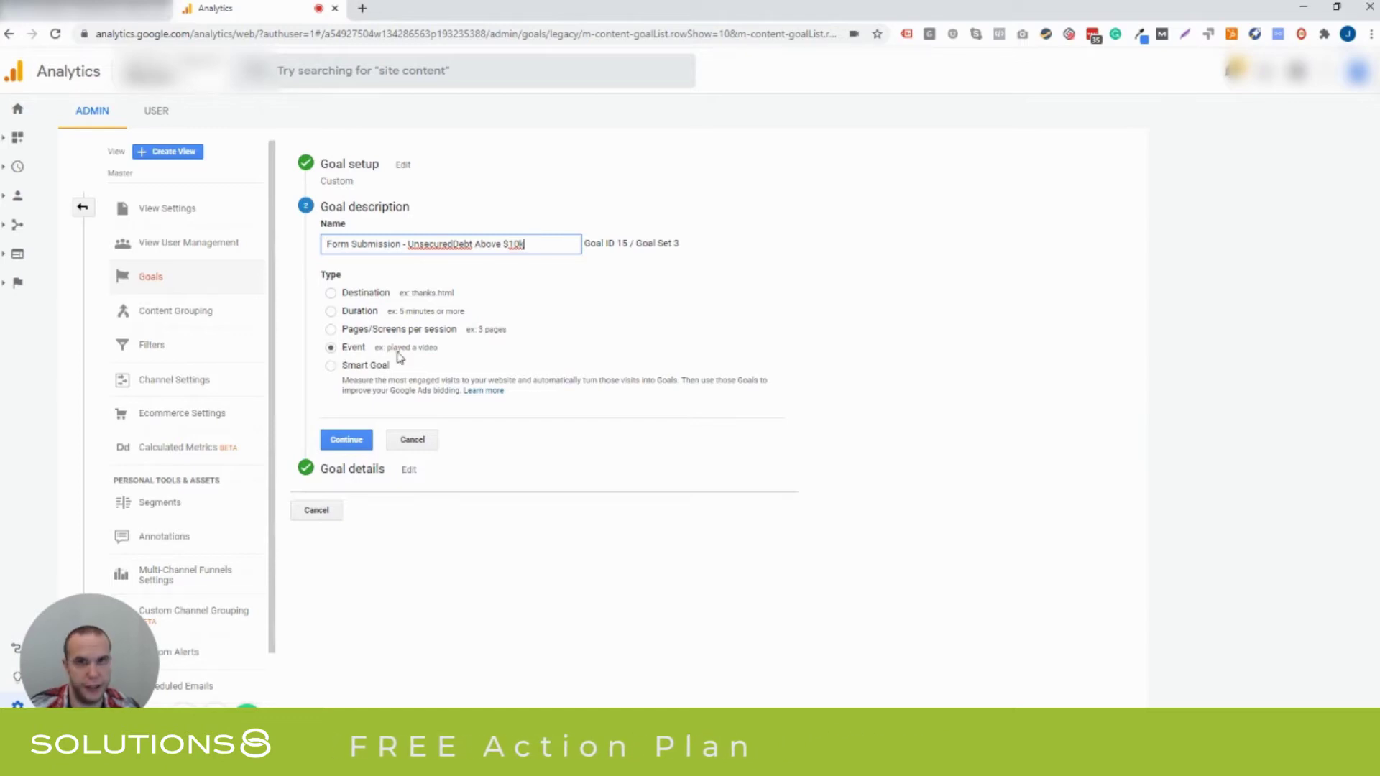
pyautogui.click(422, 438)
pyautogui.click(408, 267)
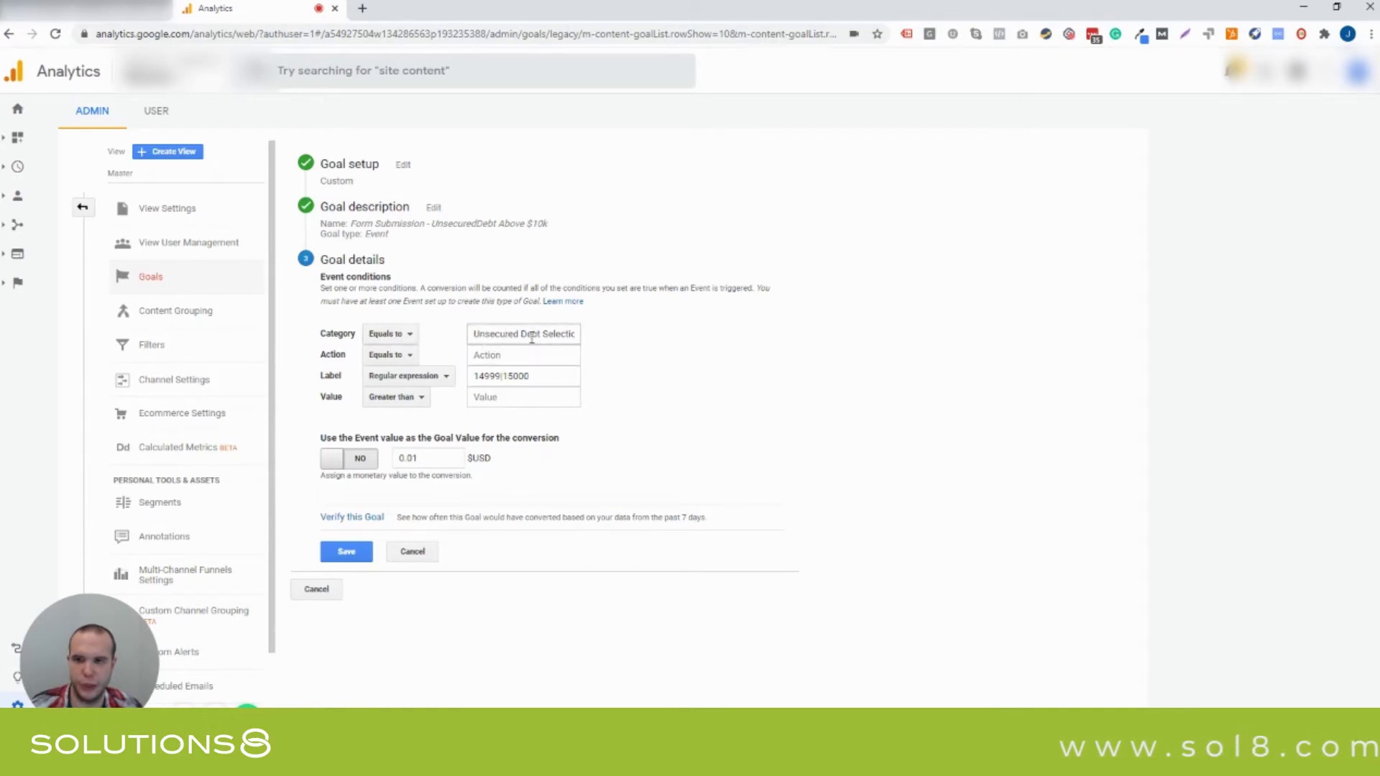
pyautogui.moveTo(526, 335); pyautogui.dragTo(600, 344)
pyautogui.click(576, 334)
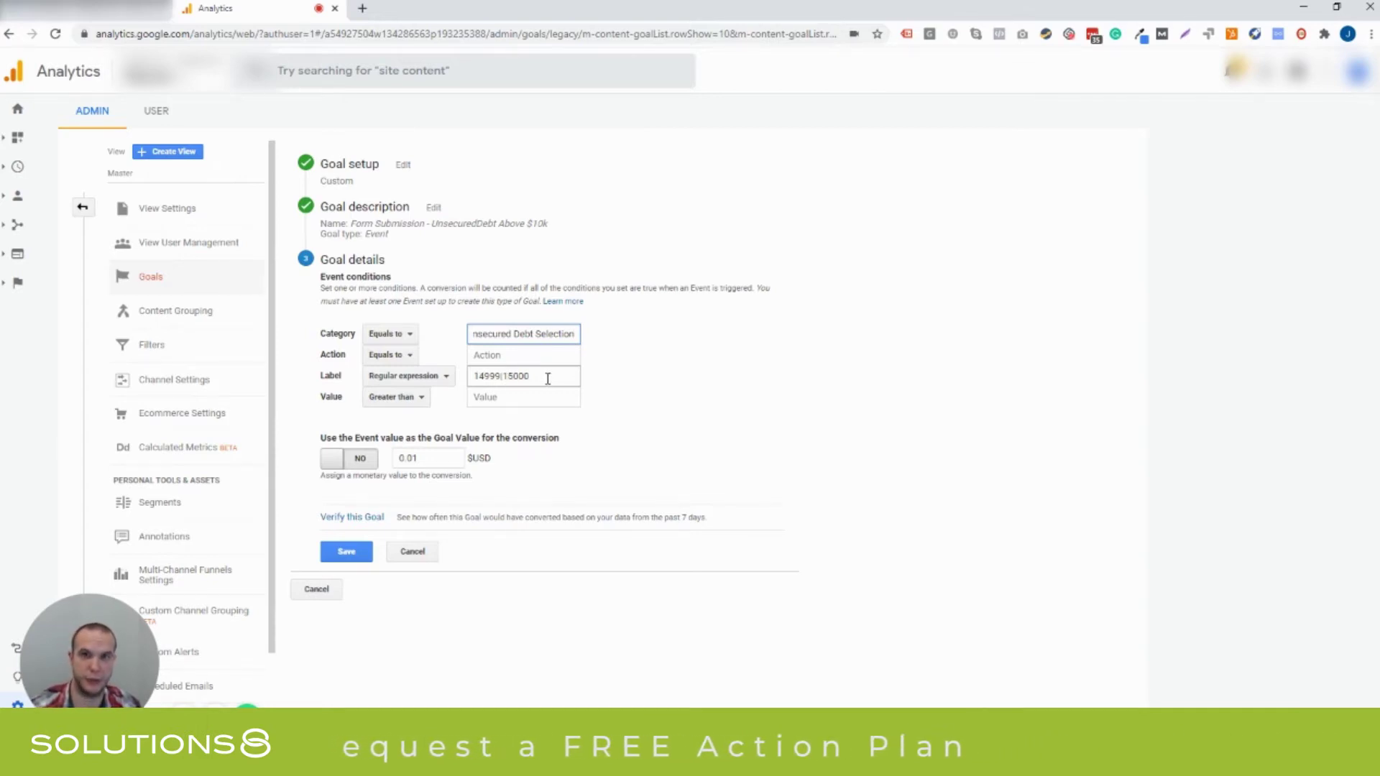
# Discard the edit and open the 'unsecuredDebt <$10k' goal from a 'form sub' search.
pyautogui.click(413, 555)
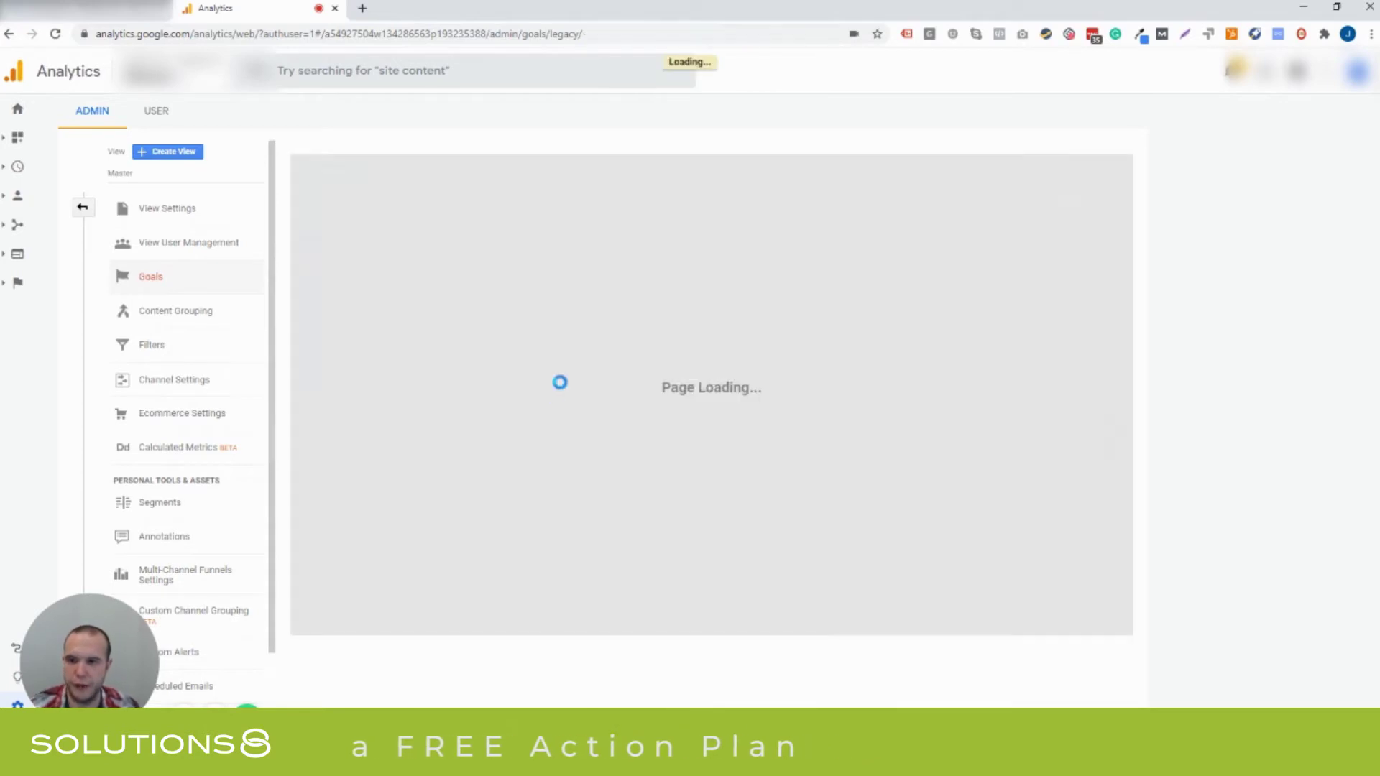
pyautogui.click(969, 176)
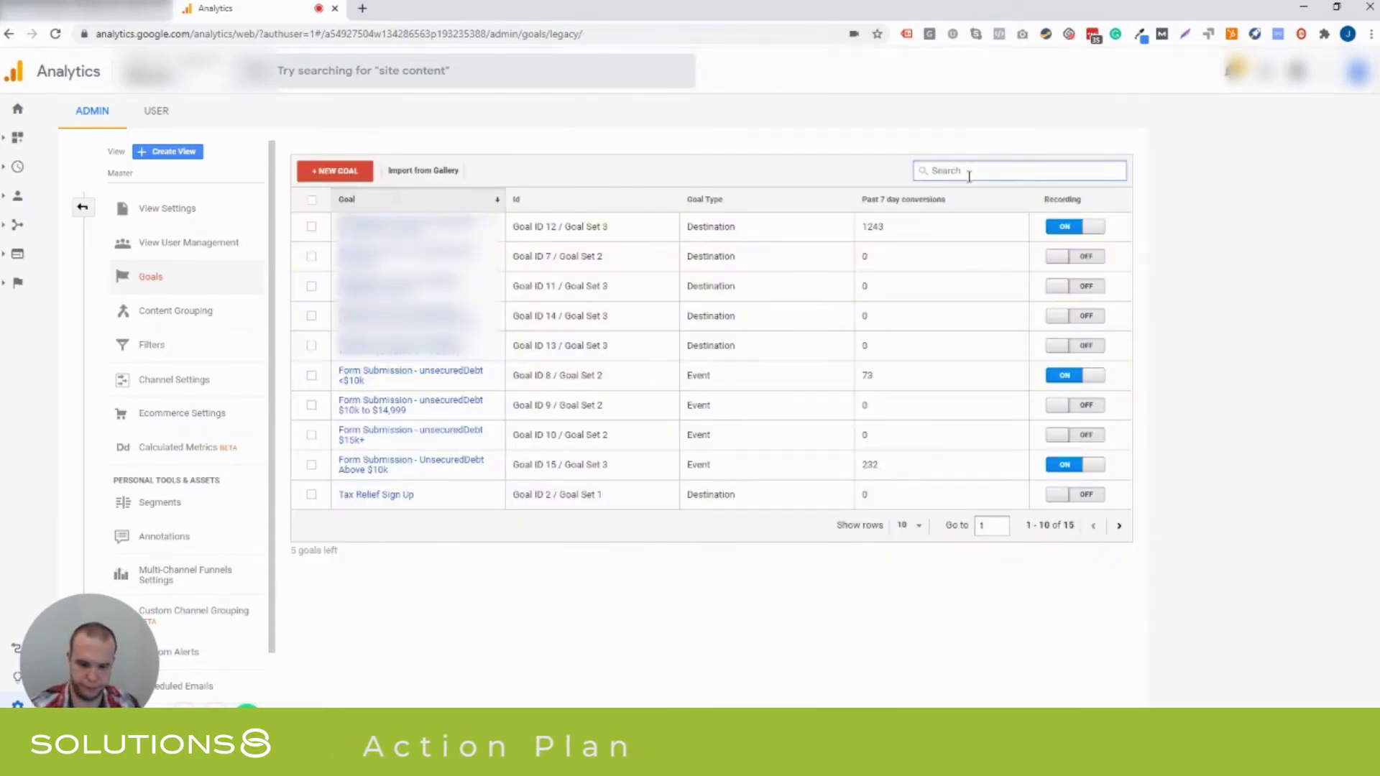
pyautogui.write('form sub')
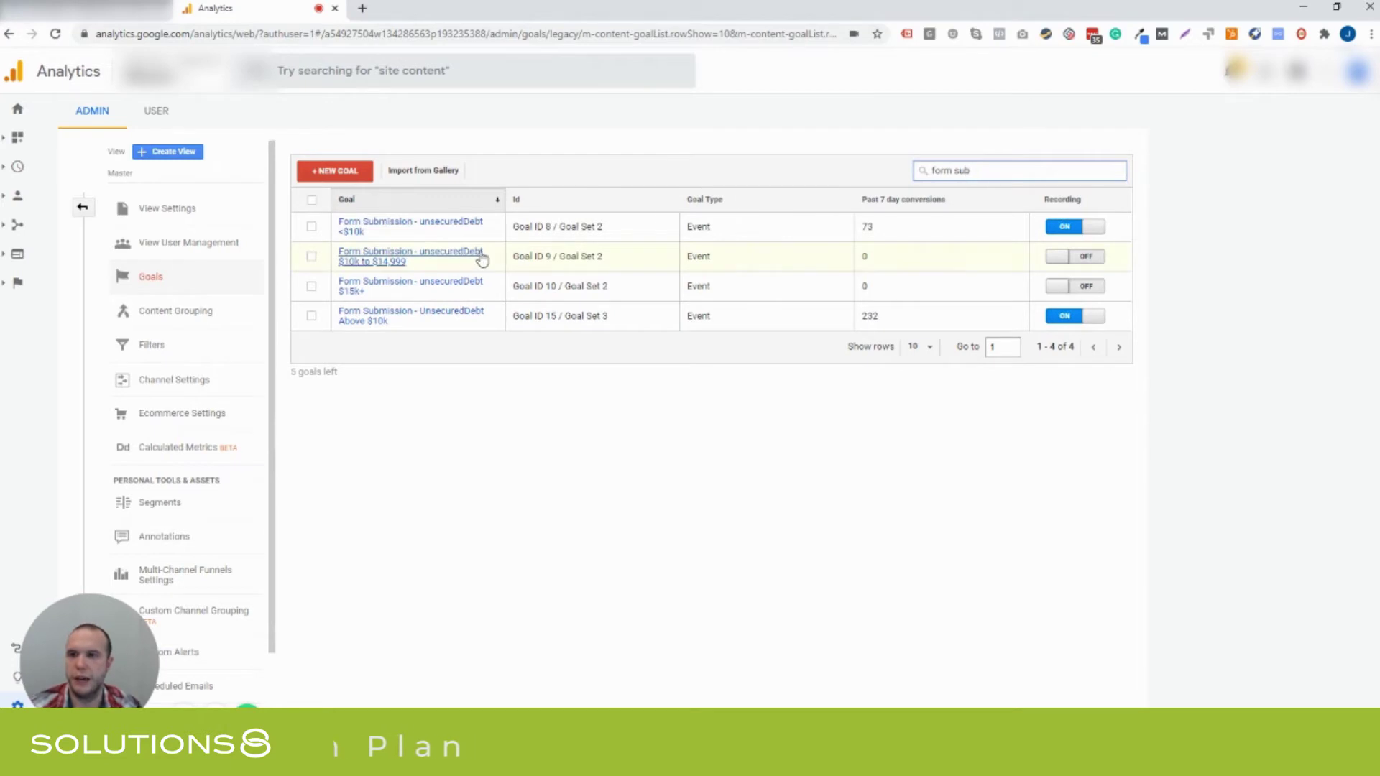
pyautogui.click(391, 226)
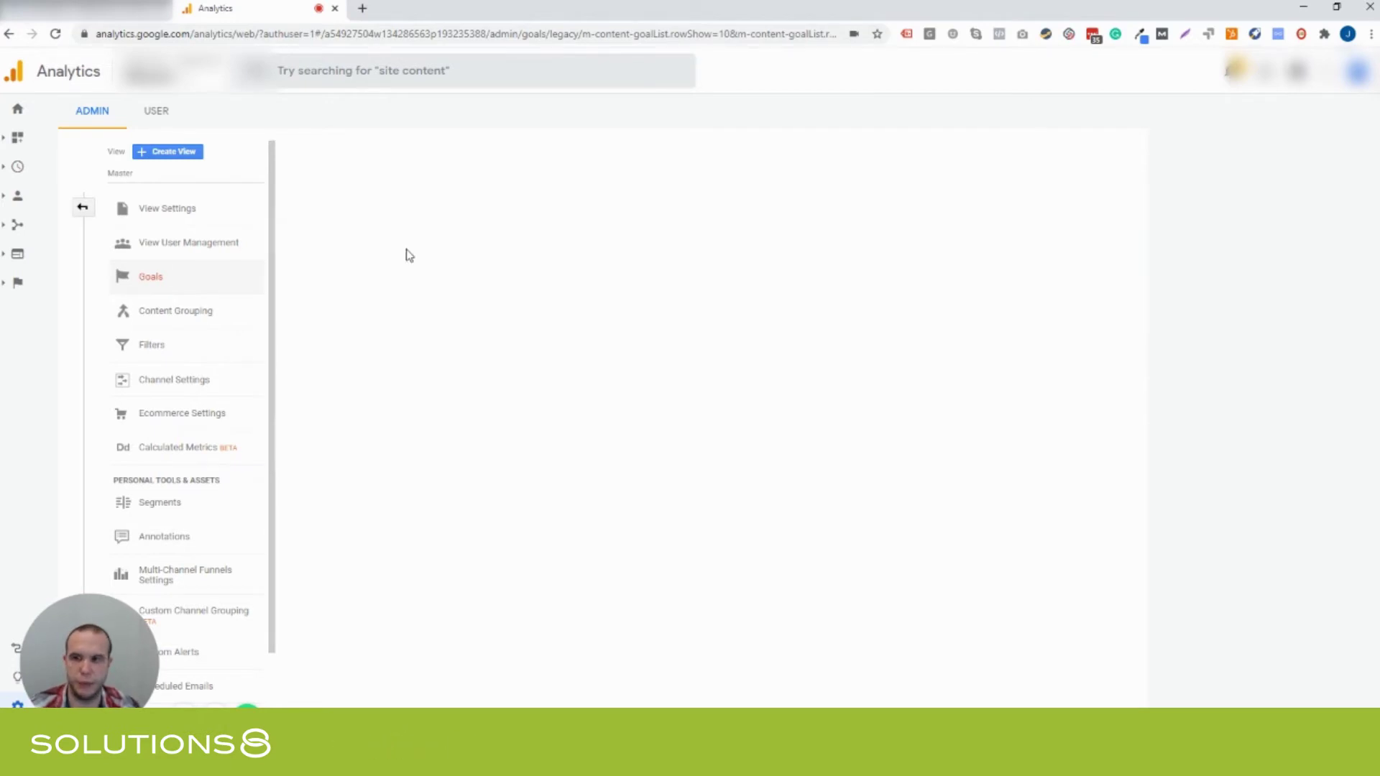
# Inspect the goal's event conditions, selecting the Label value 9999.
pyautogui.click(419, 263)
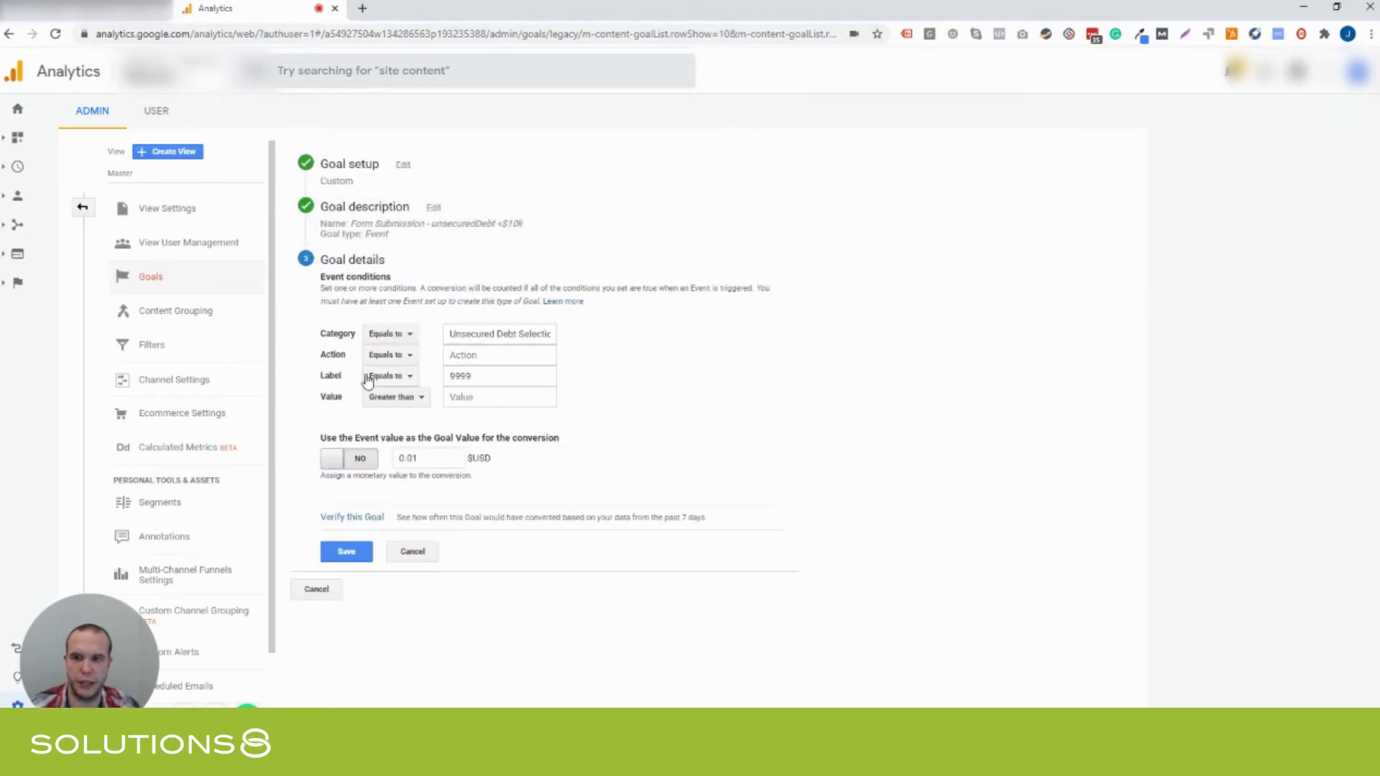
pyautogui.click(462, 379)
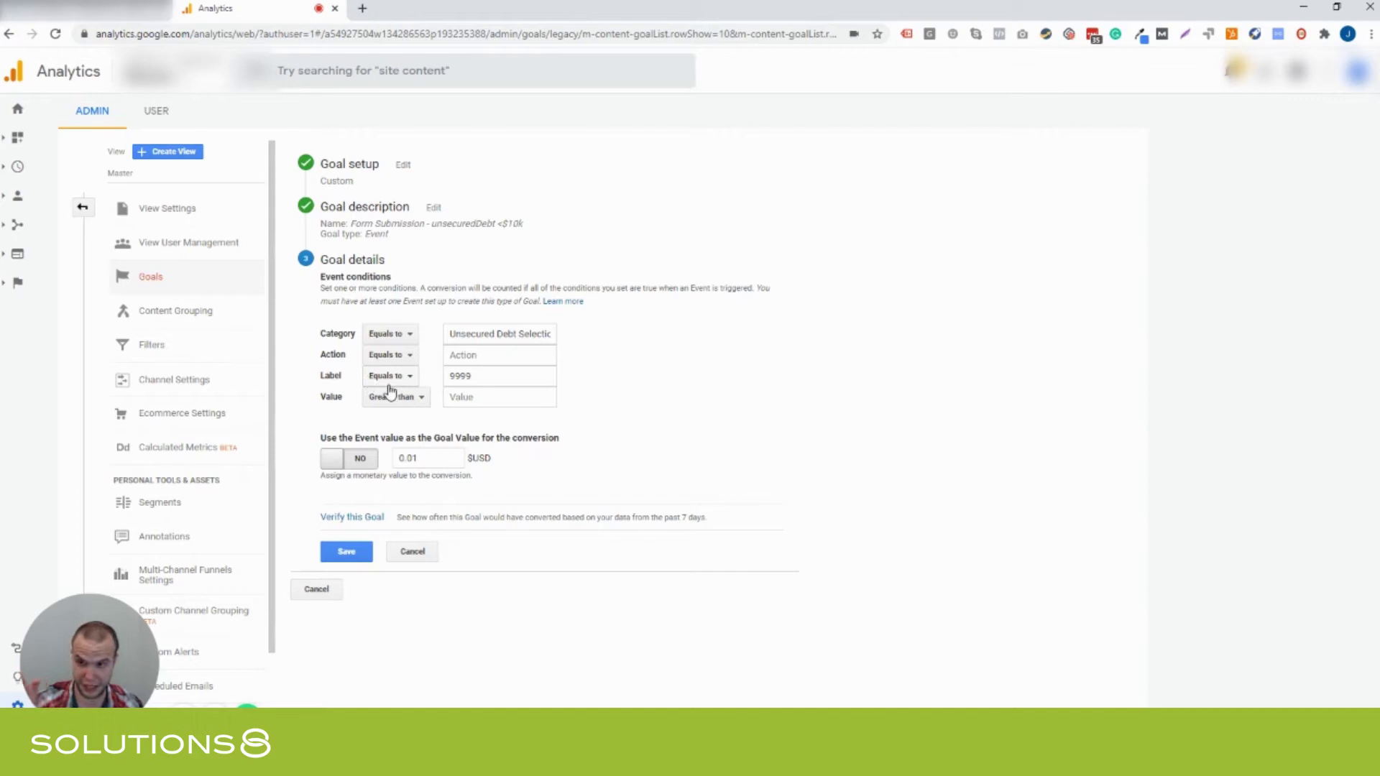
pyautogui.click(450, 379)
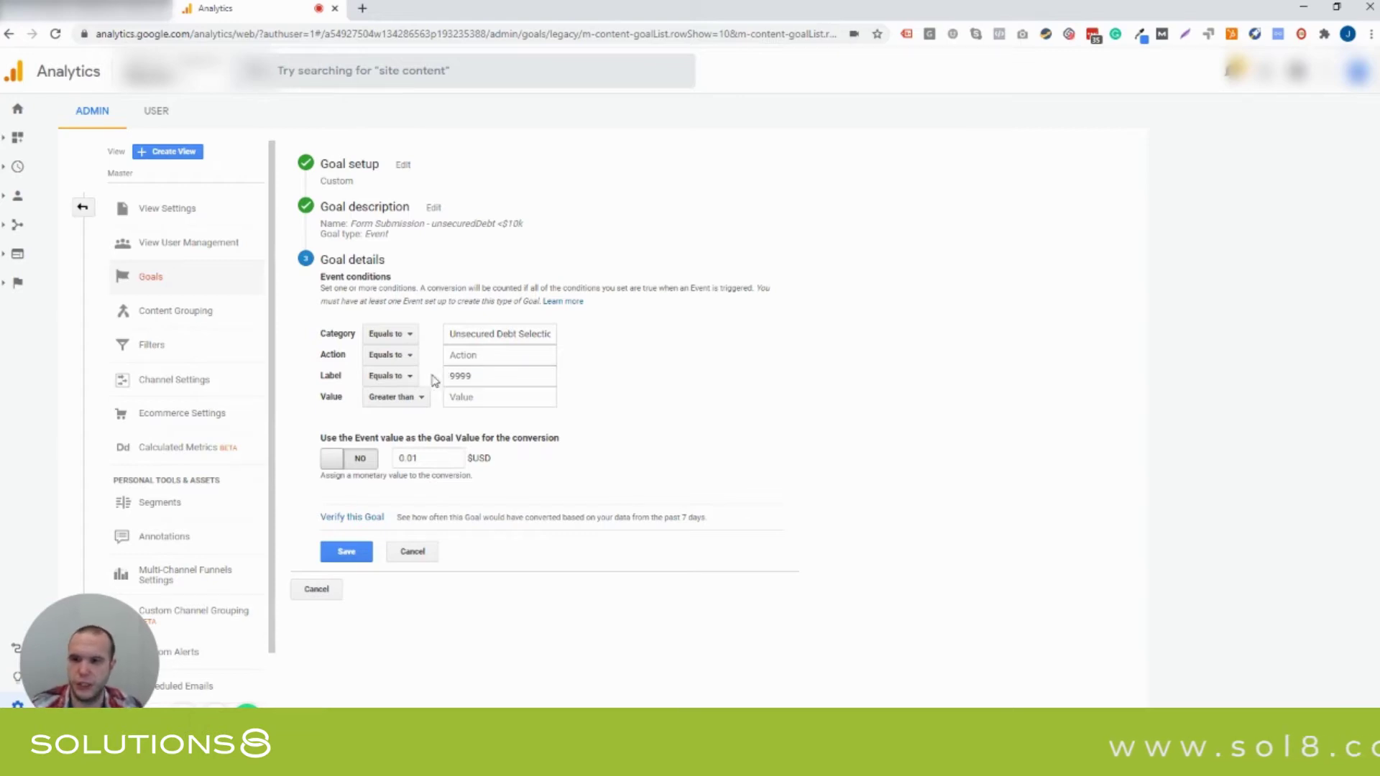
pyautogui.moveTo(491, 334); pyautogui.dragTo(591, 339)
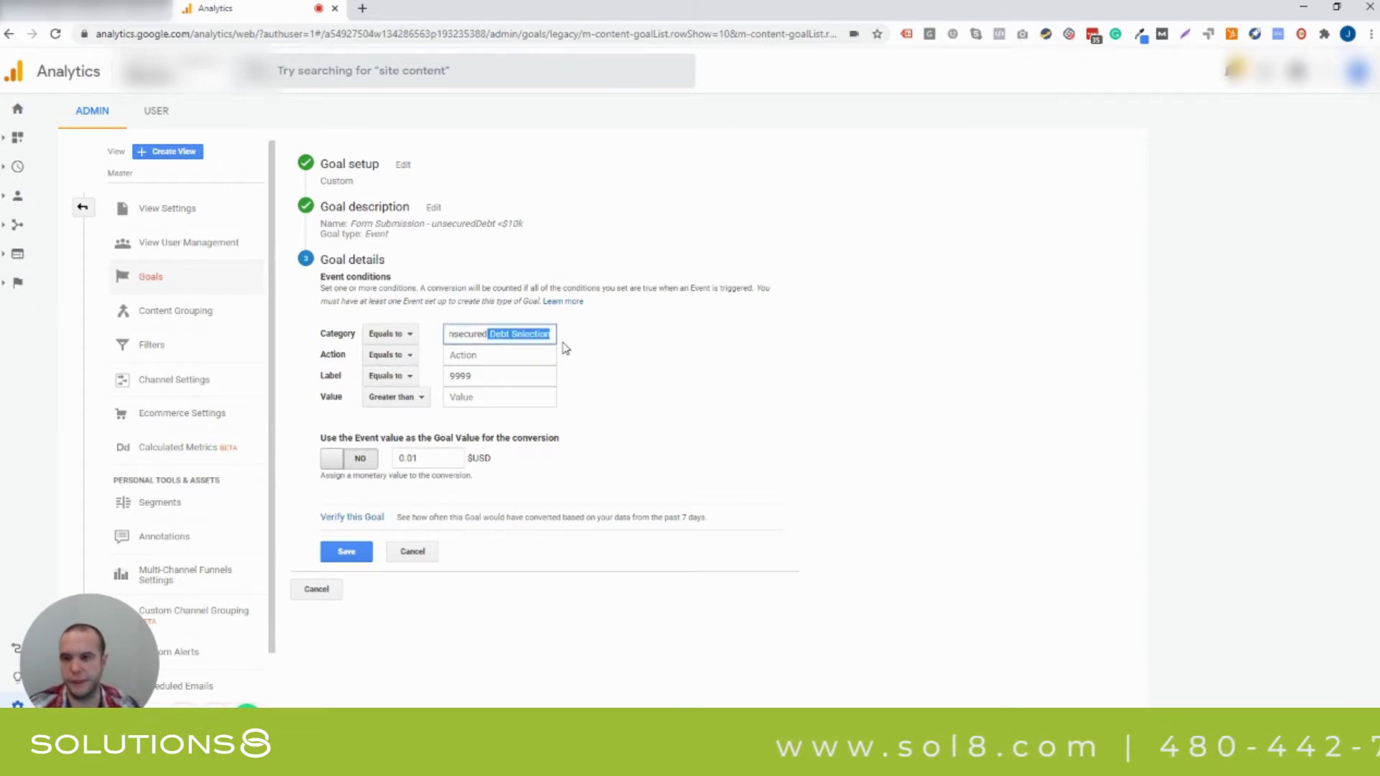
pyautogui.doubleClick(467, 378)
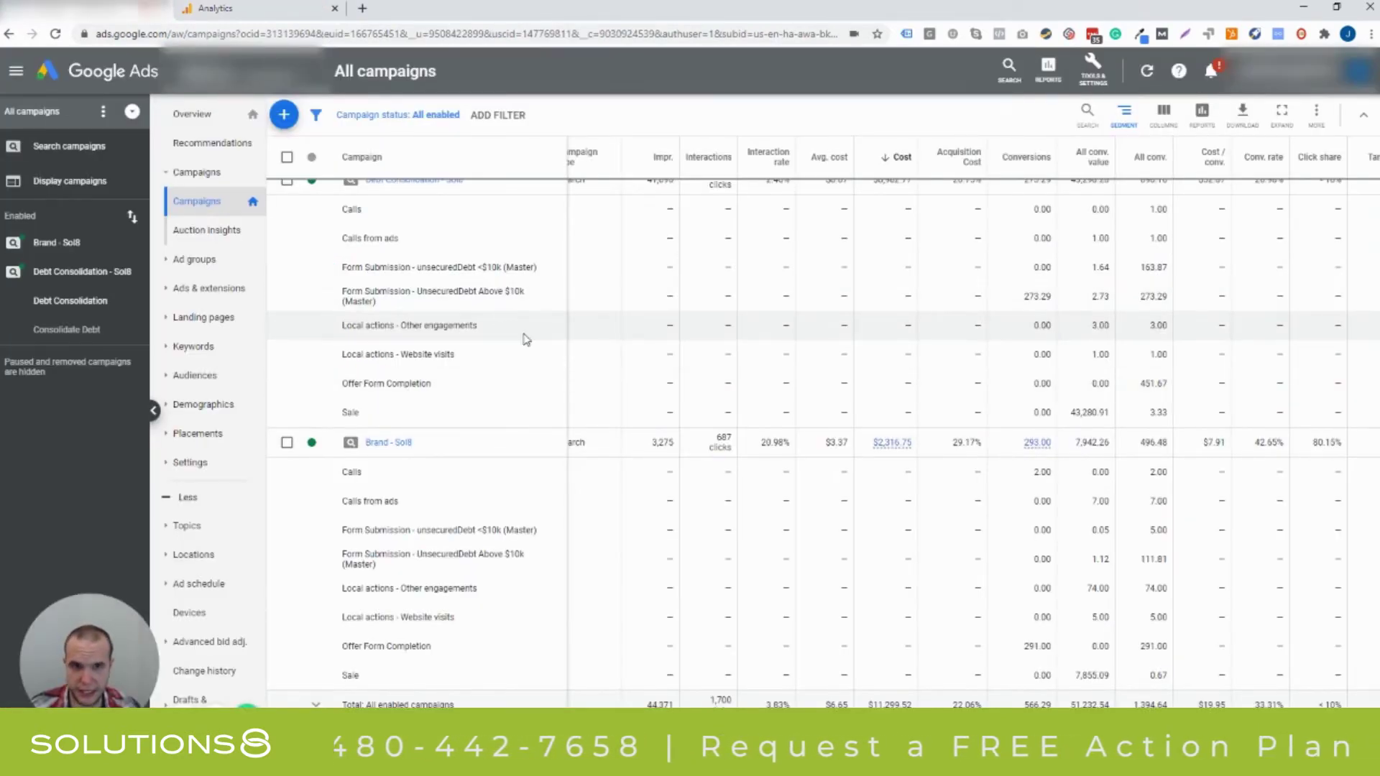
pyautogui.scroll(2, 624, 353)
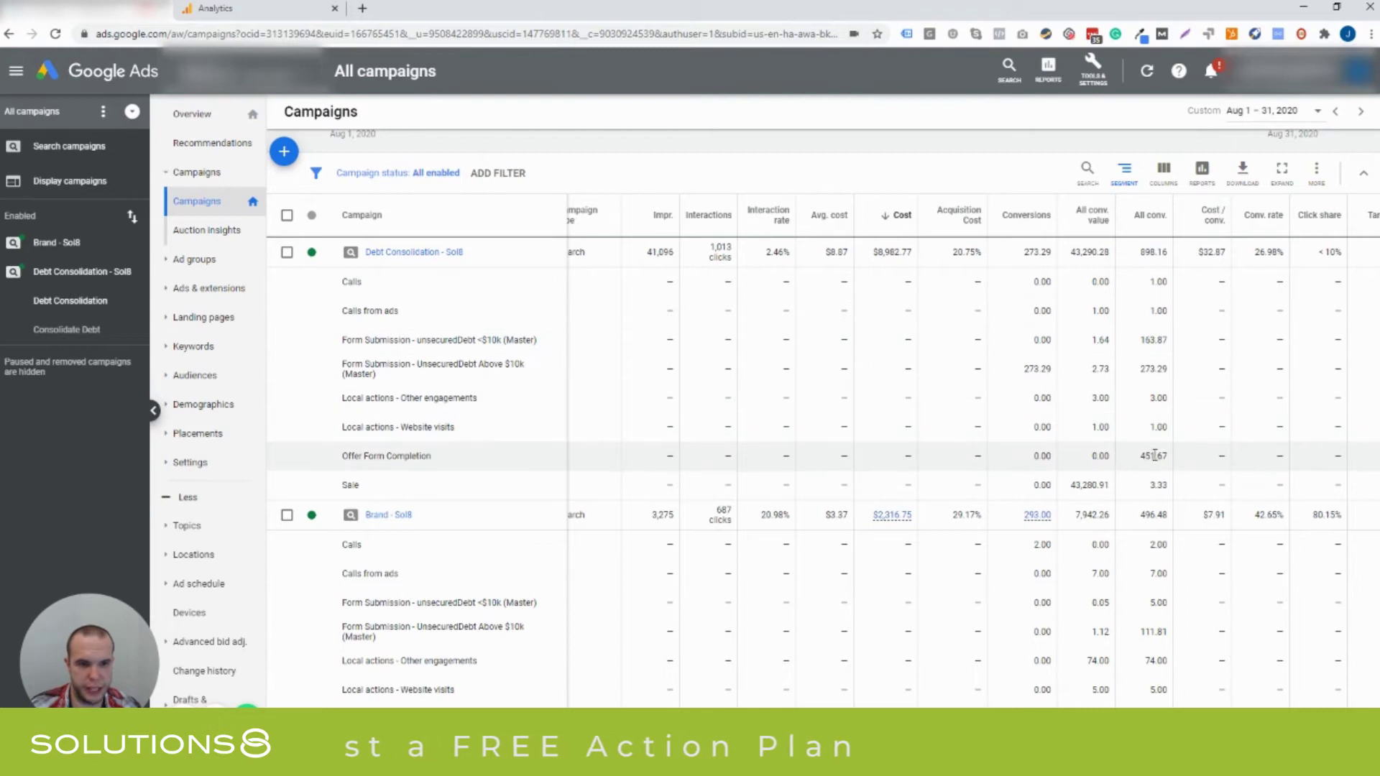
pyautogui.moveTo(1146, 458); pyautogui.dragTo(1168, 460)
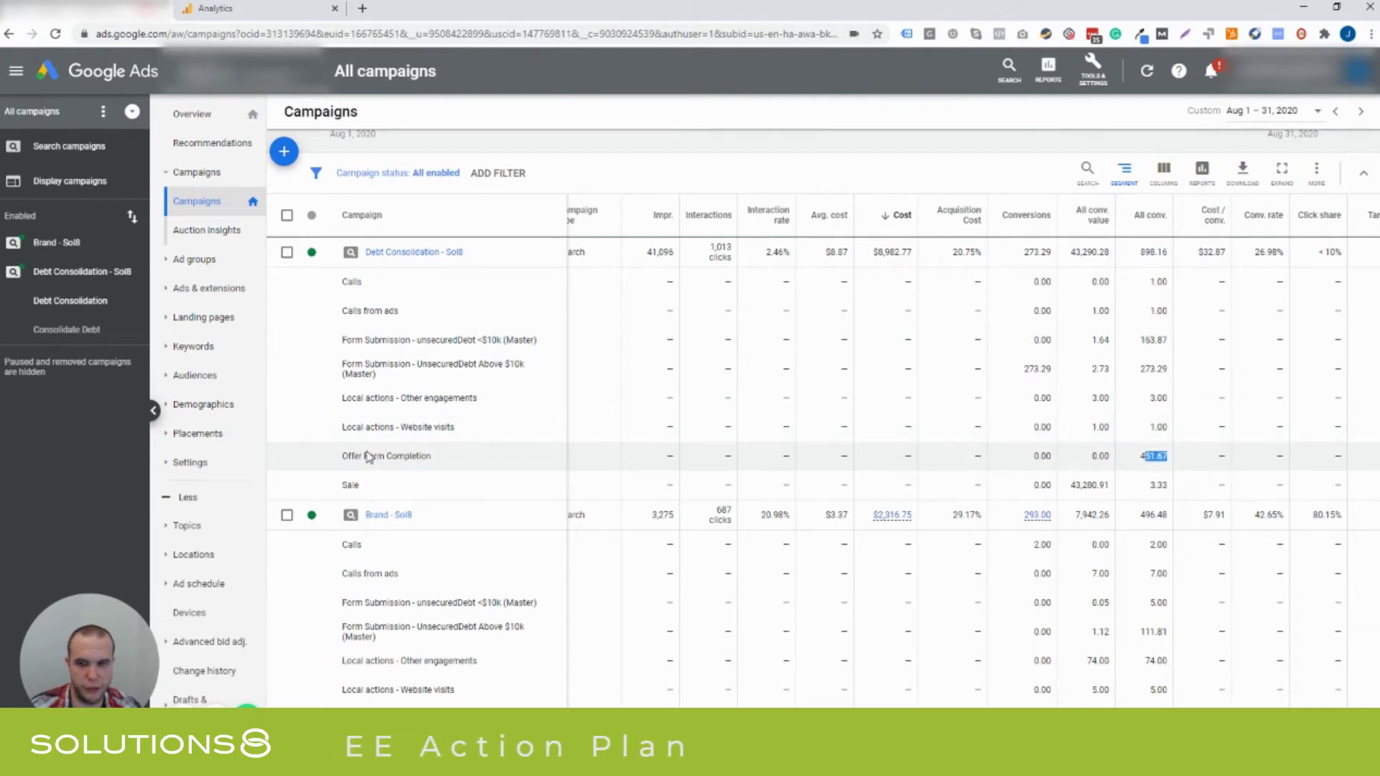
pyautogui.moveTo(1139, 370); pyautogui.dragTo(1166, 341)
pyautogui.moveTo(461, 340); pyautogui.dragTo(478, 342)
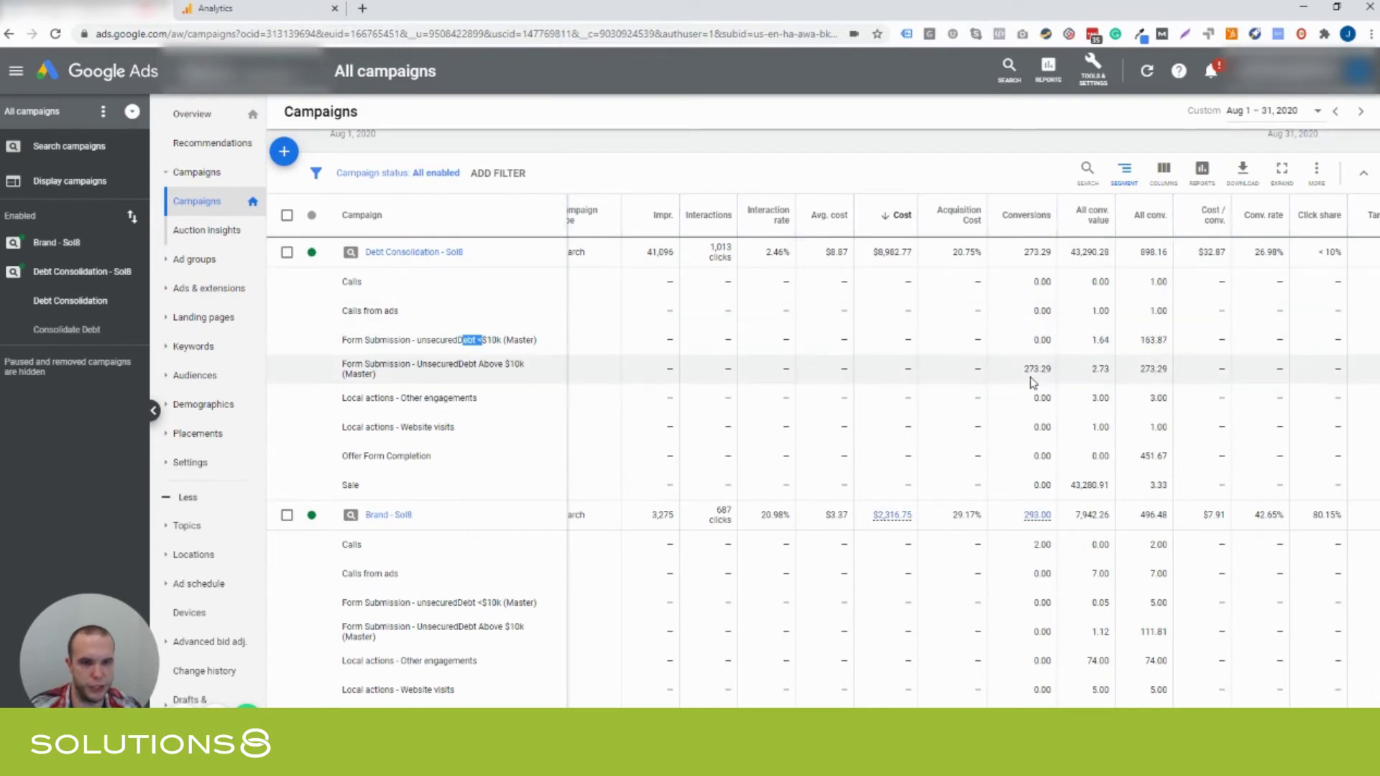
pyautogui.moveTo(1023, 368); pyautogui.dragTo(1053, 375)
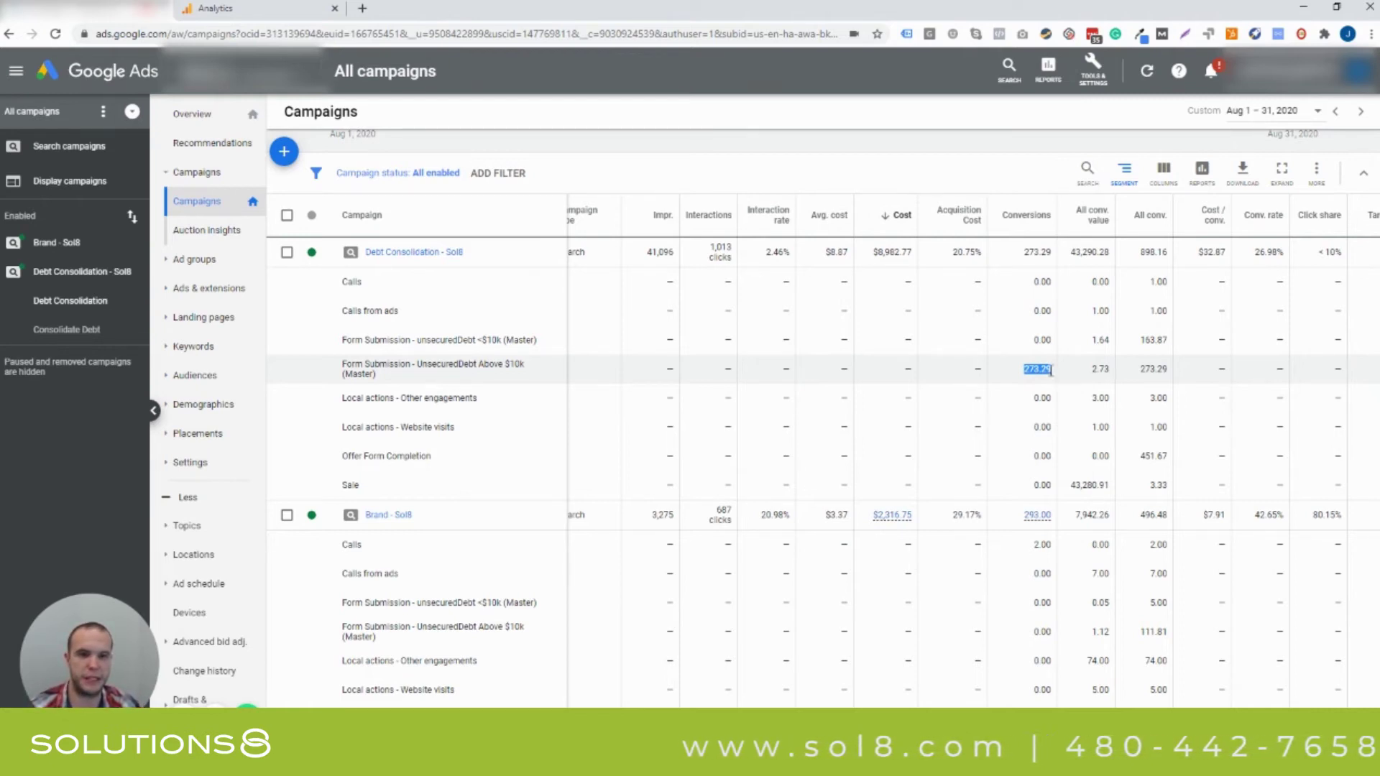
pyautogui.click(1033, 368)
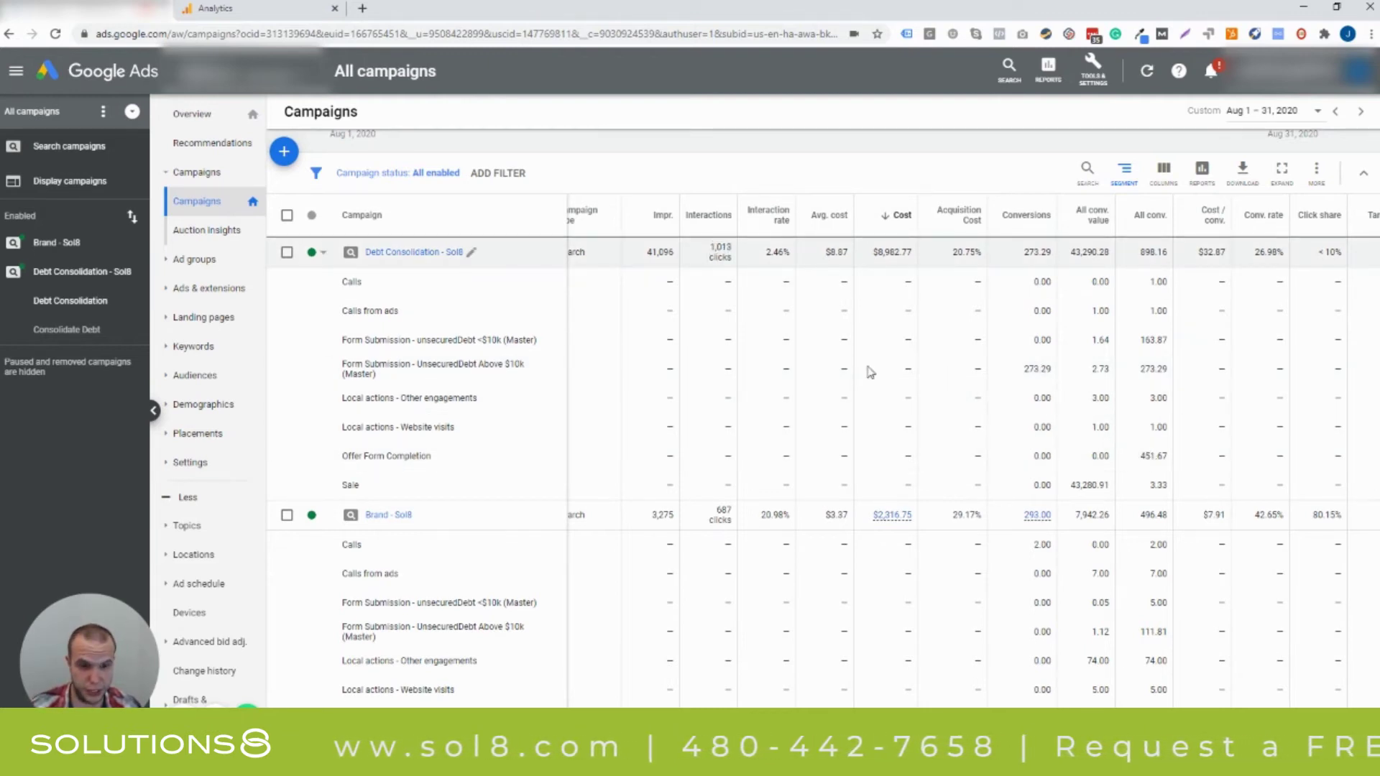
pyautogui.doubleClick(1152, 457)
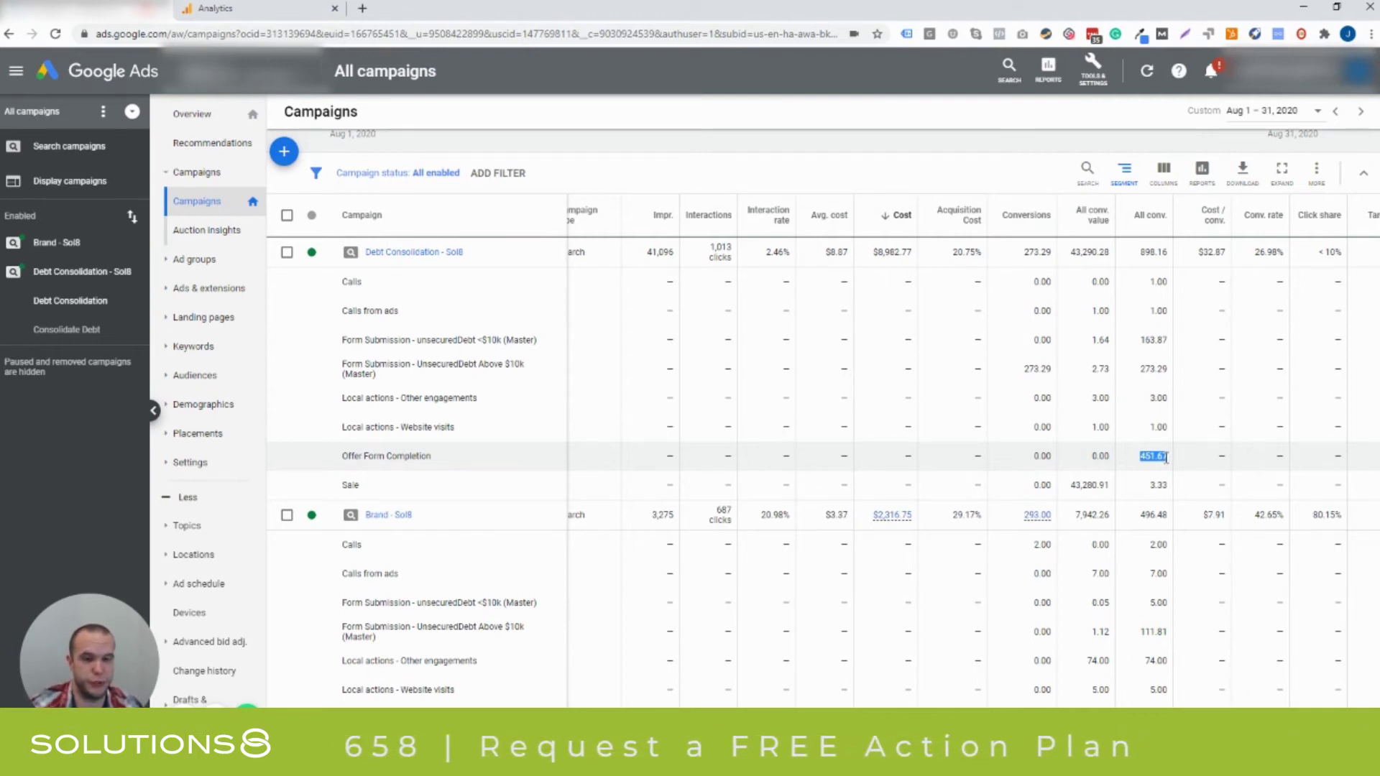
pyautogui.doubleClick(1035, 368)
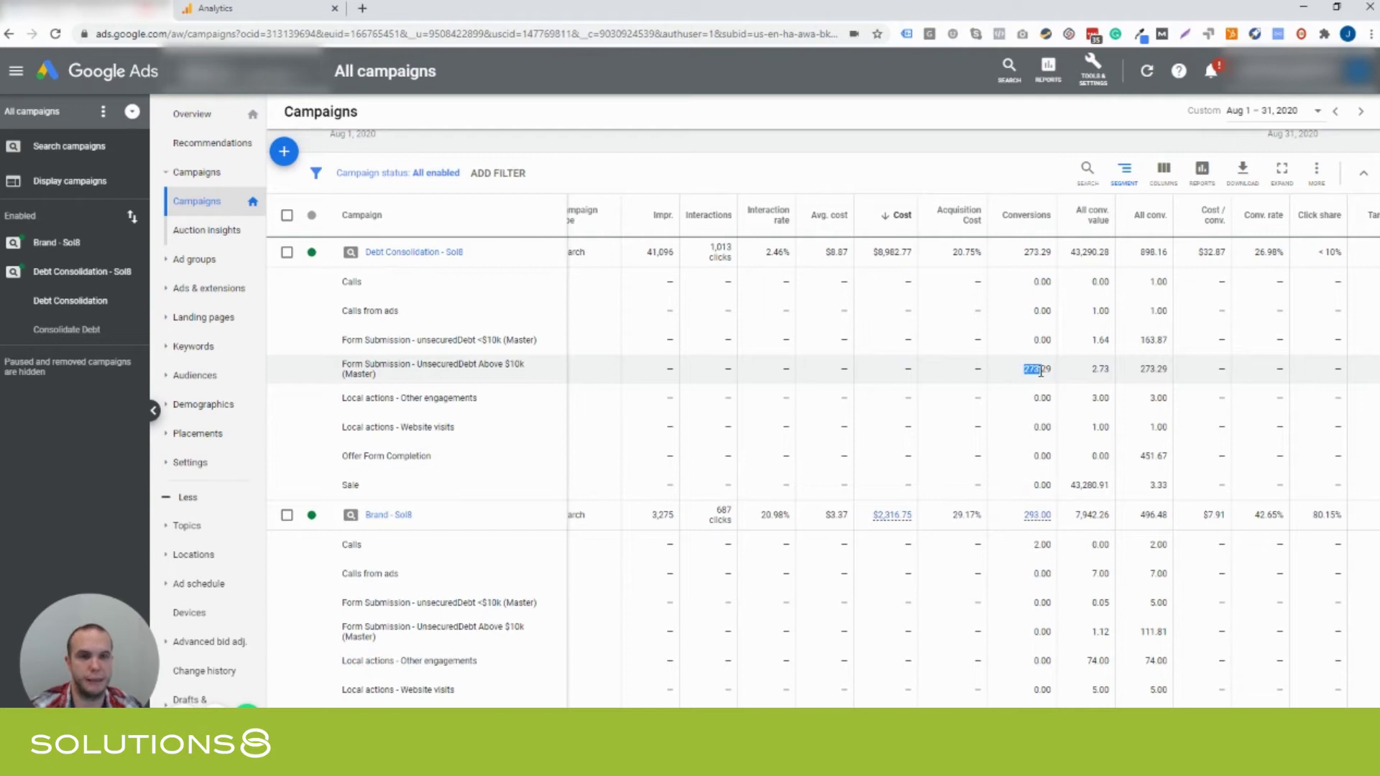
pyautogui.moveTo(1198, 252); pyautogui.dragTo(1226, 252)
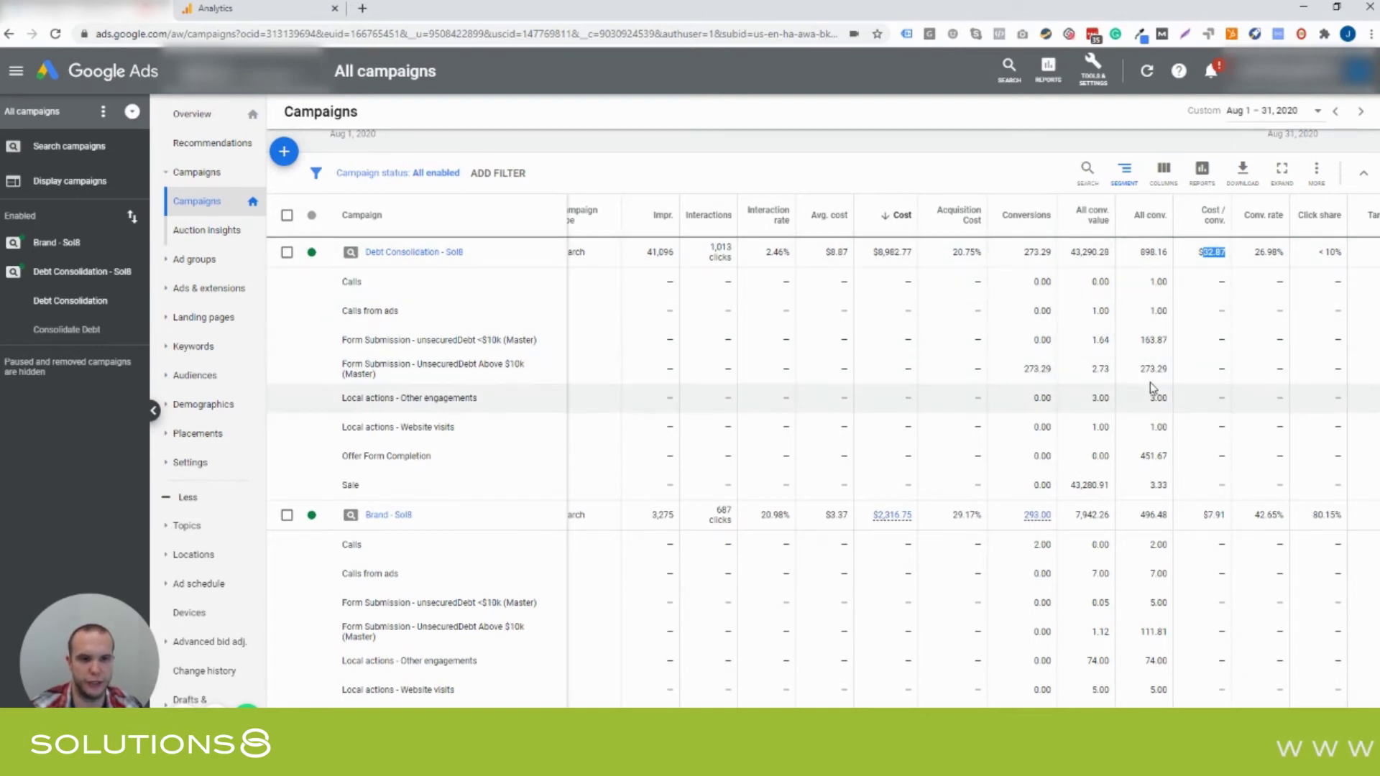
pyautogui.click(418, 366)
pyautogui.moveTo(418, 367); pyautogui.dragTo(525, 365)
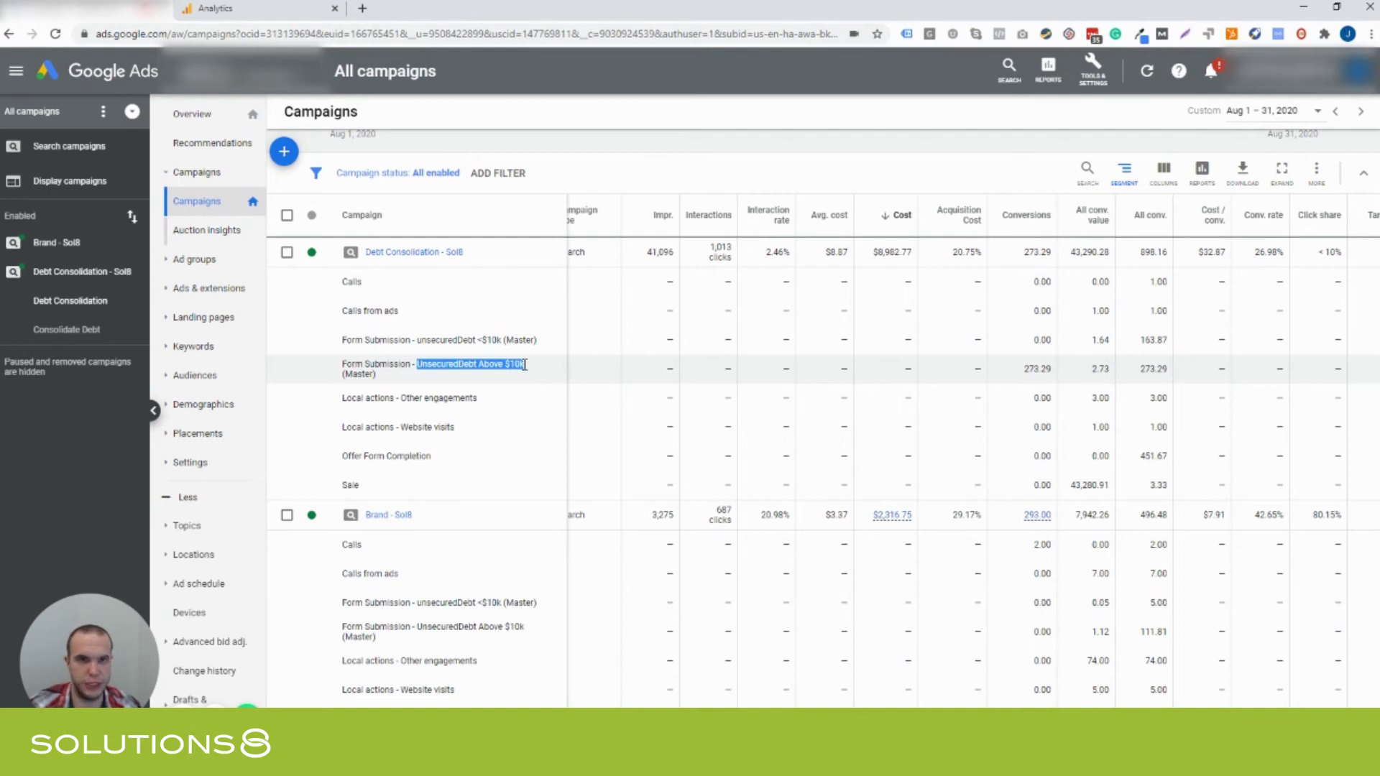
pyautogui.click(846, 377)
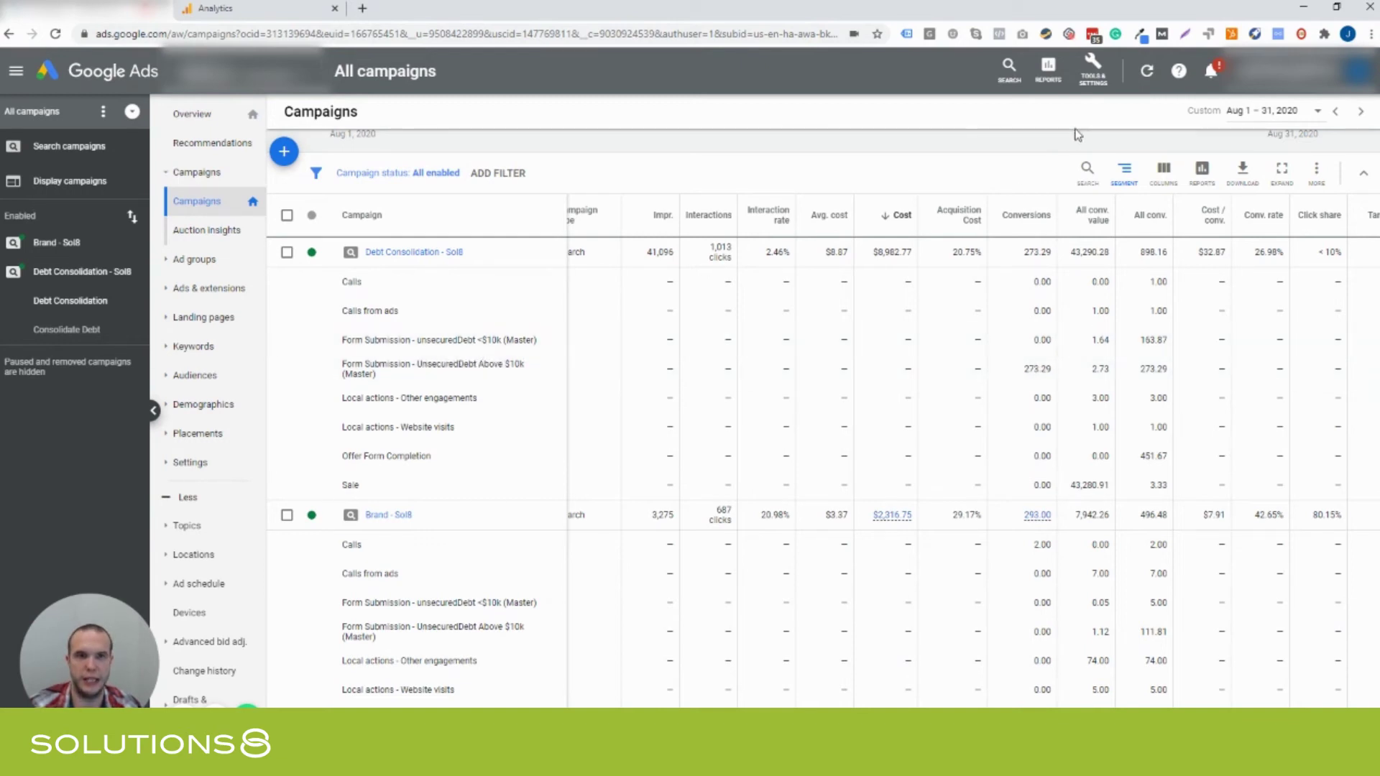
pyautogui.click(1093, 85)
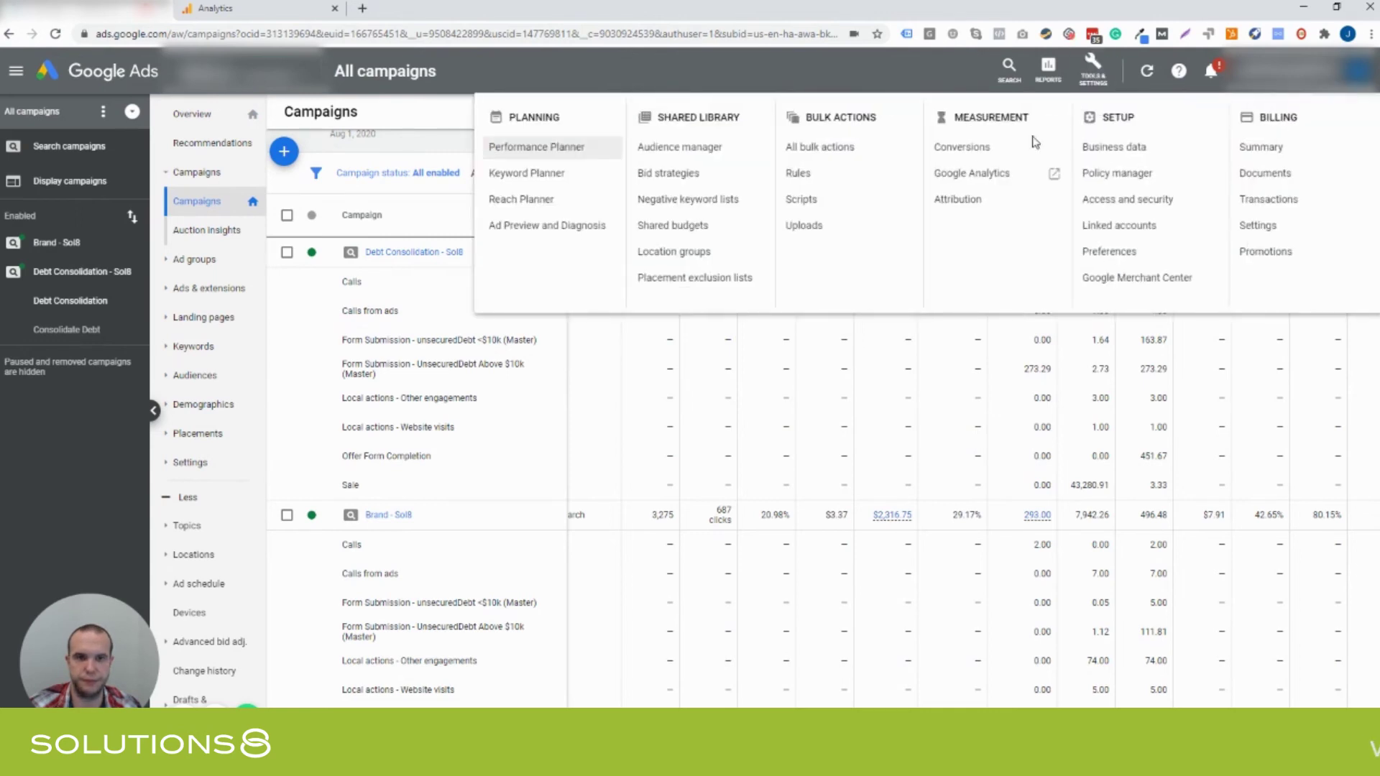
pyautogui.click(978, 151)
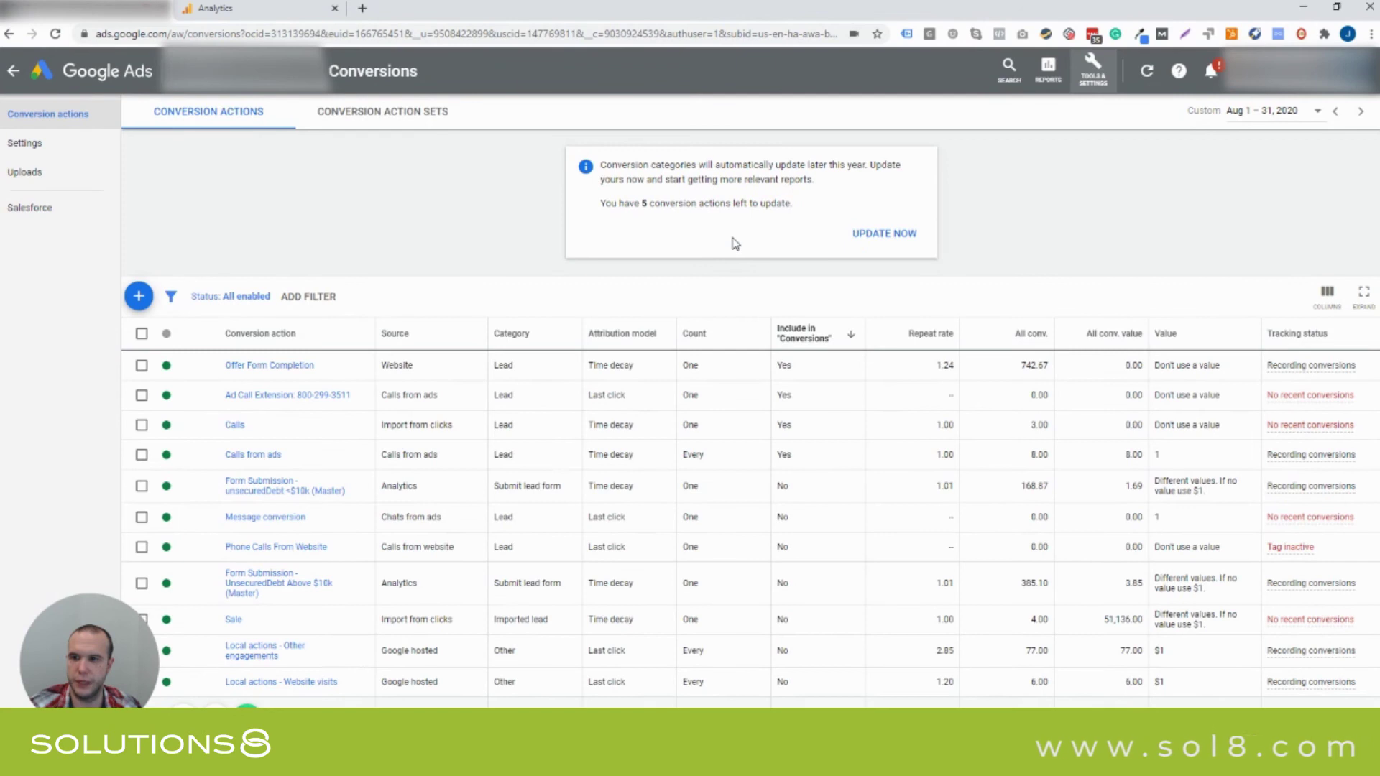
pyautogui.scroll(-1, 735, 242)
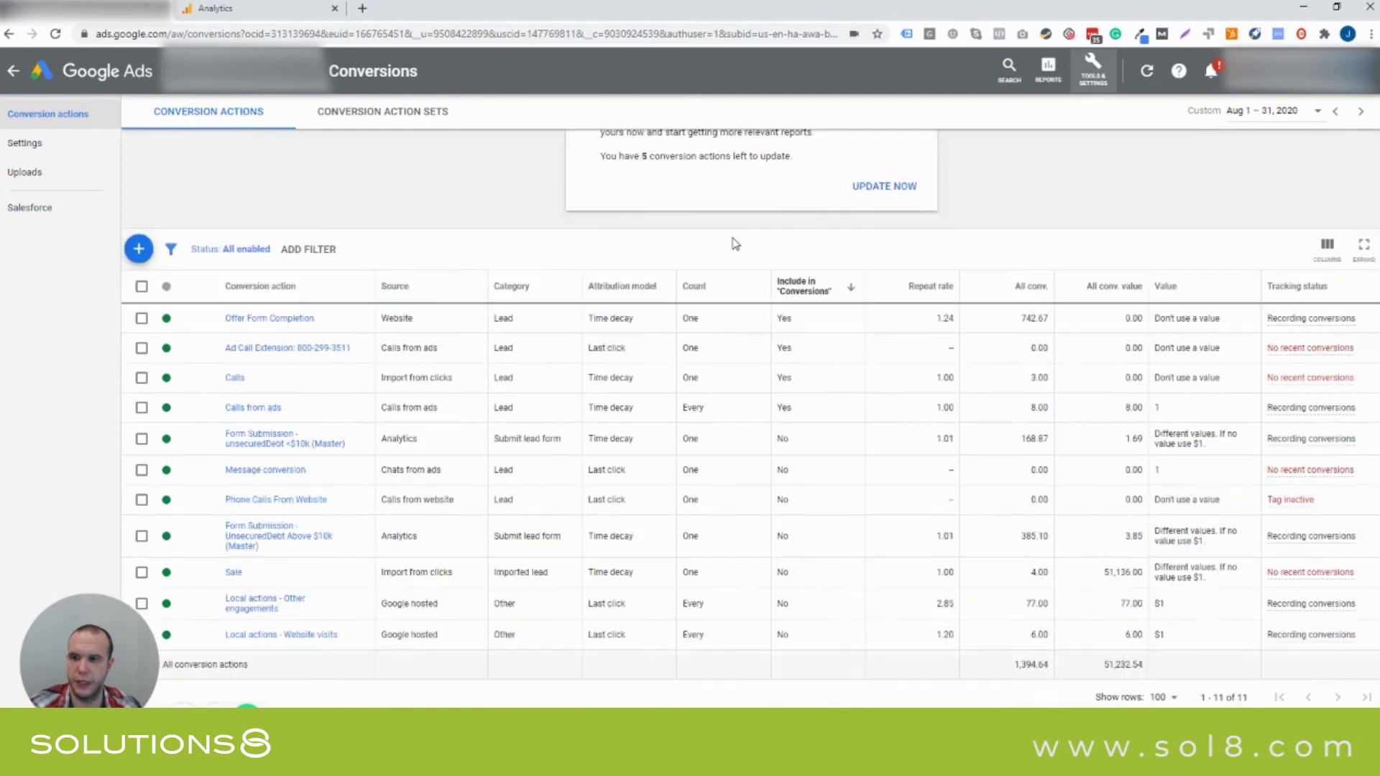
pyautogui.doubleClick(785, 440)
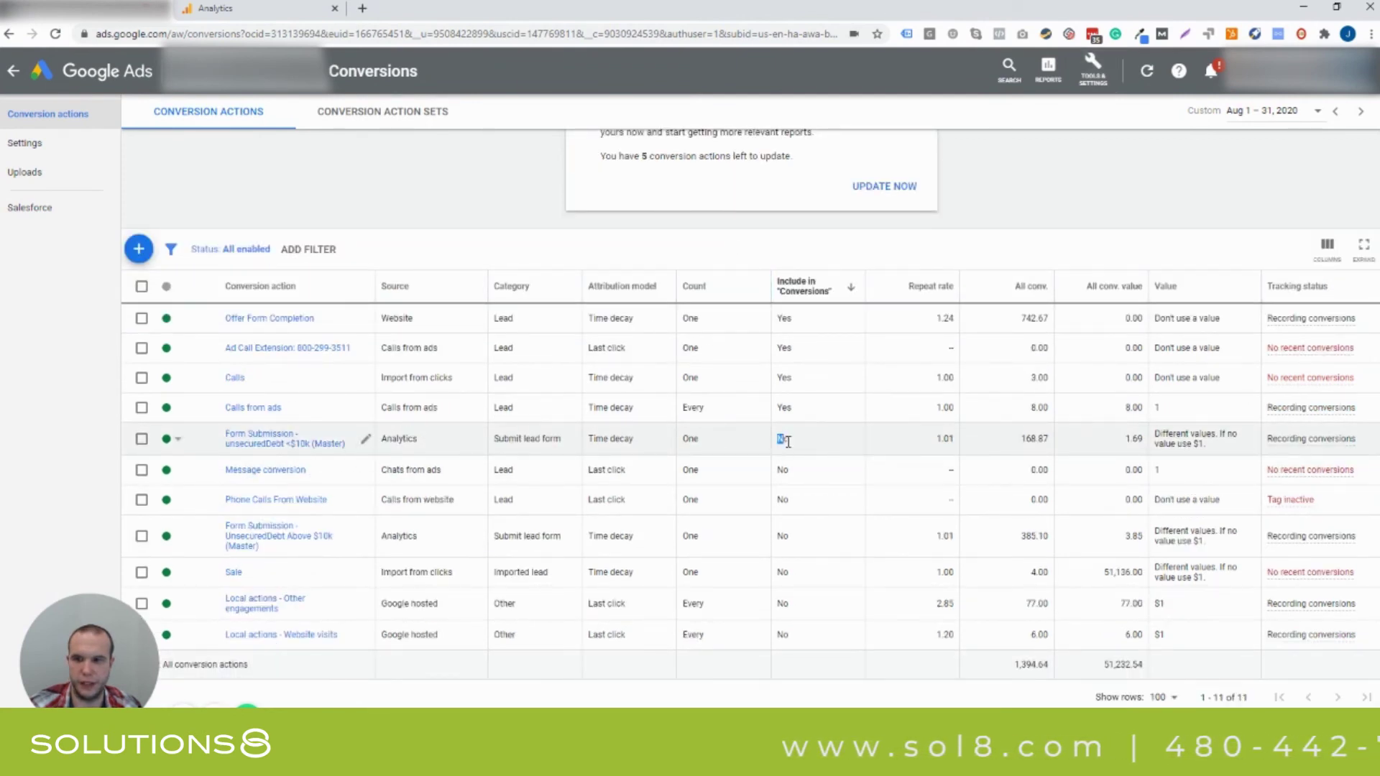
pyautogui.doubleClick(786, 537)
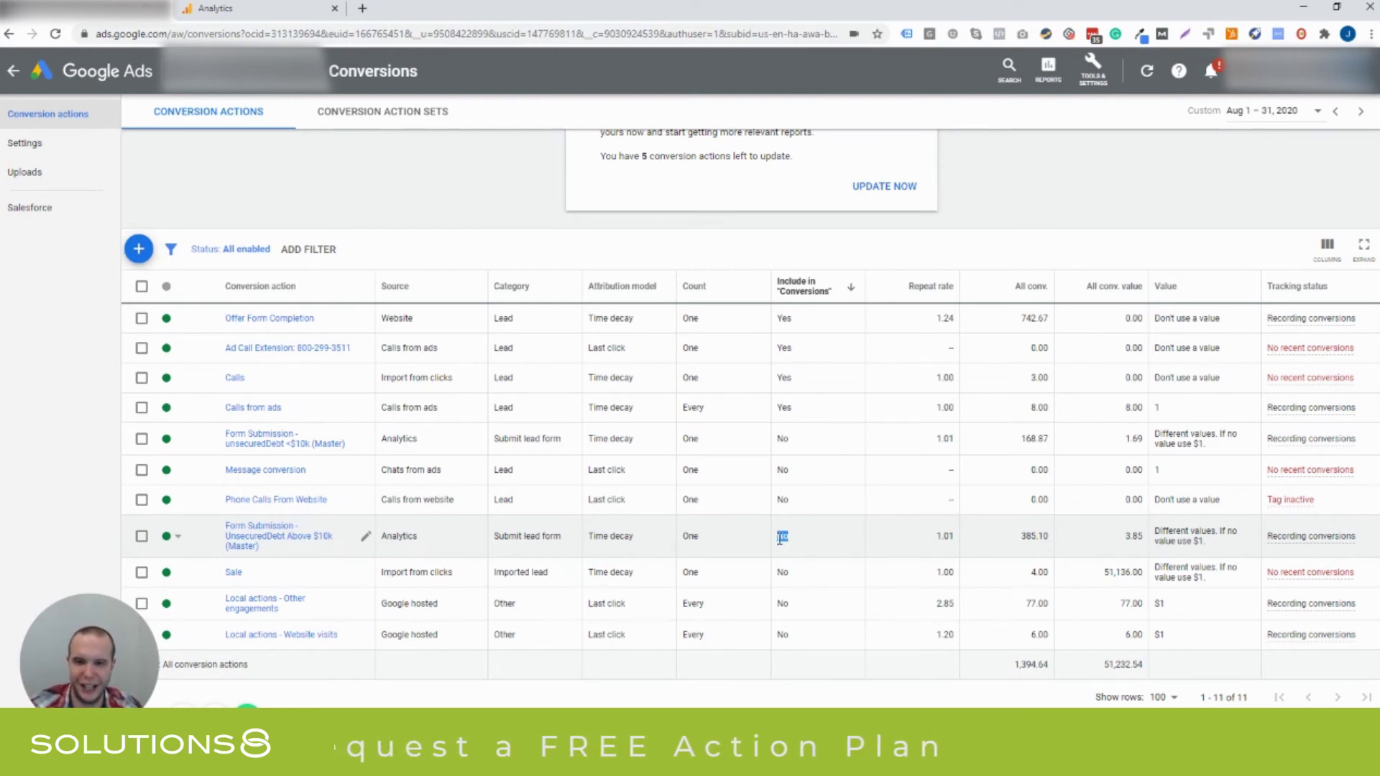
pyautogui.click(787, 538)
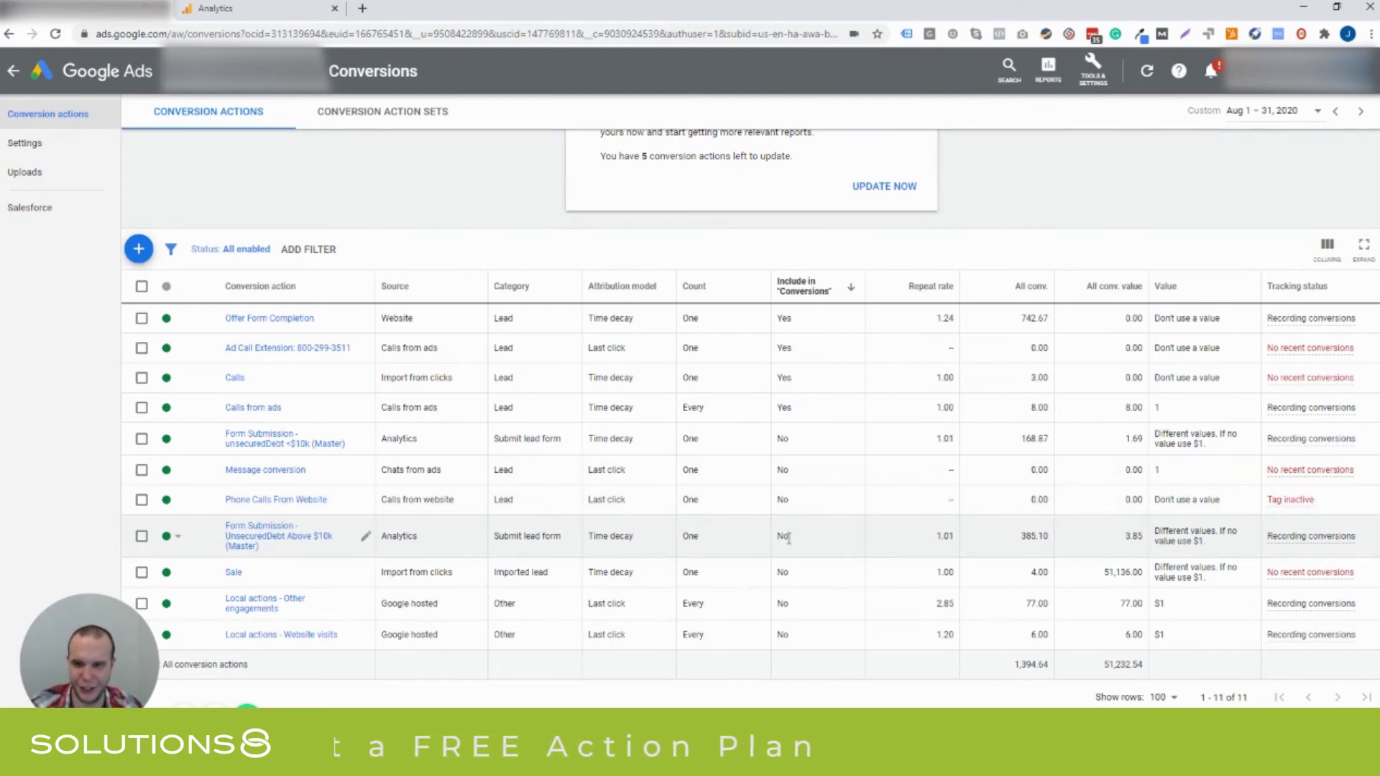
pyautogui.doubleClick(781, 439)
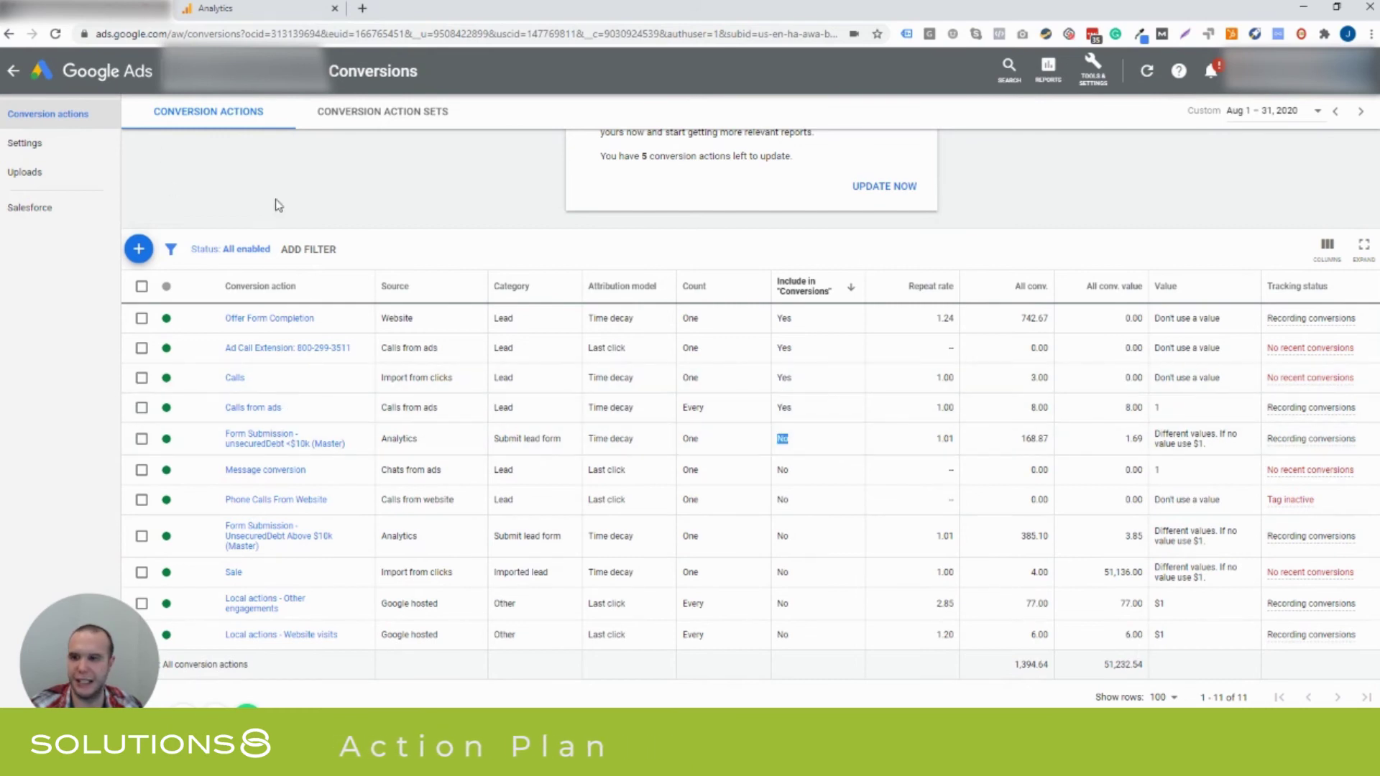
# Open the Conversions setting under Additional settings for the Debt Consolidation - Sol8 campaign.
pyautogui.click(14, 71)
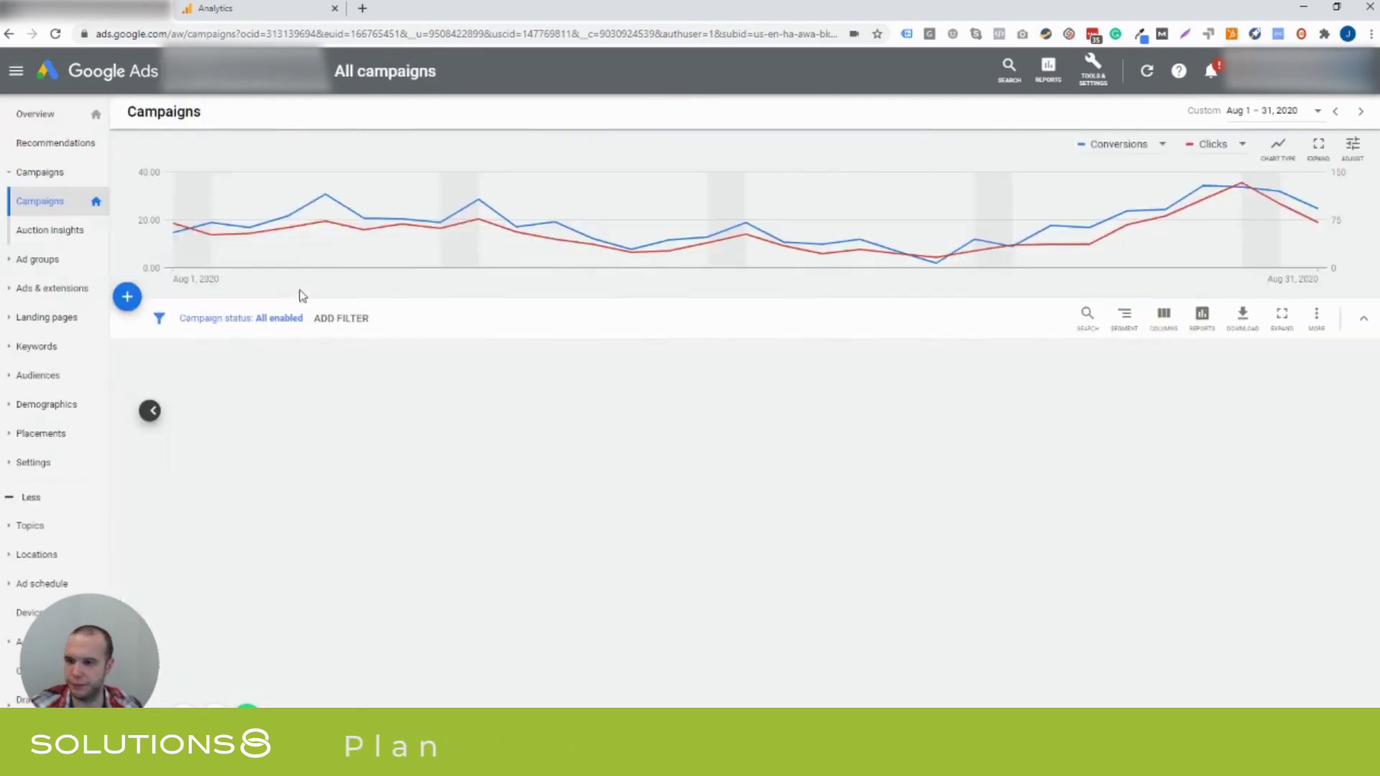
pyautogui.click(373, 398)
pyautogui.click(189, 404)
pyautogui.click(552, 506)
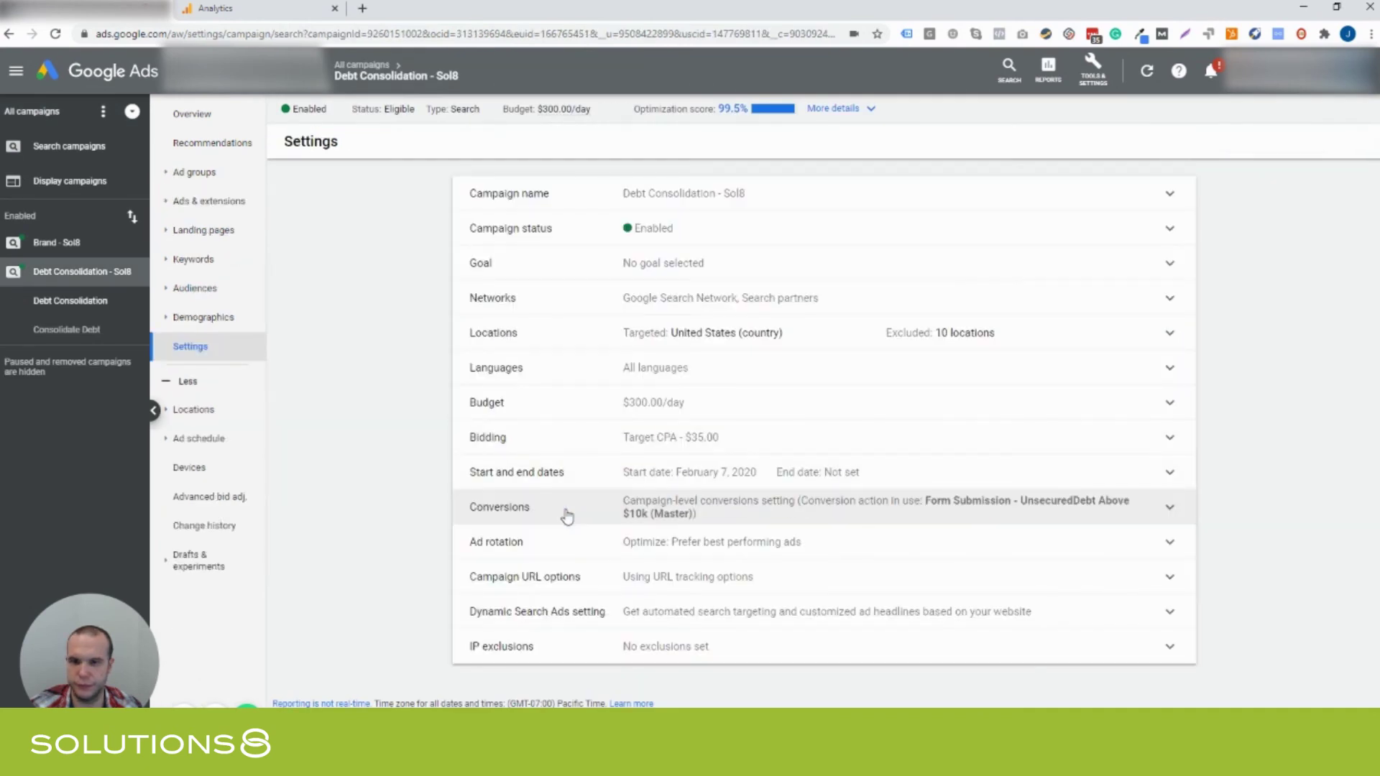
pyautogui.click(729, 513)
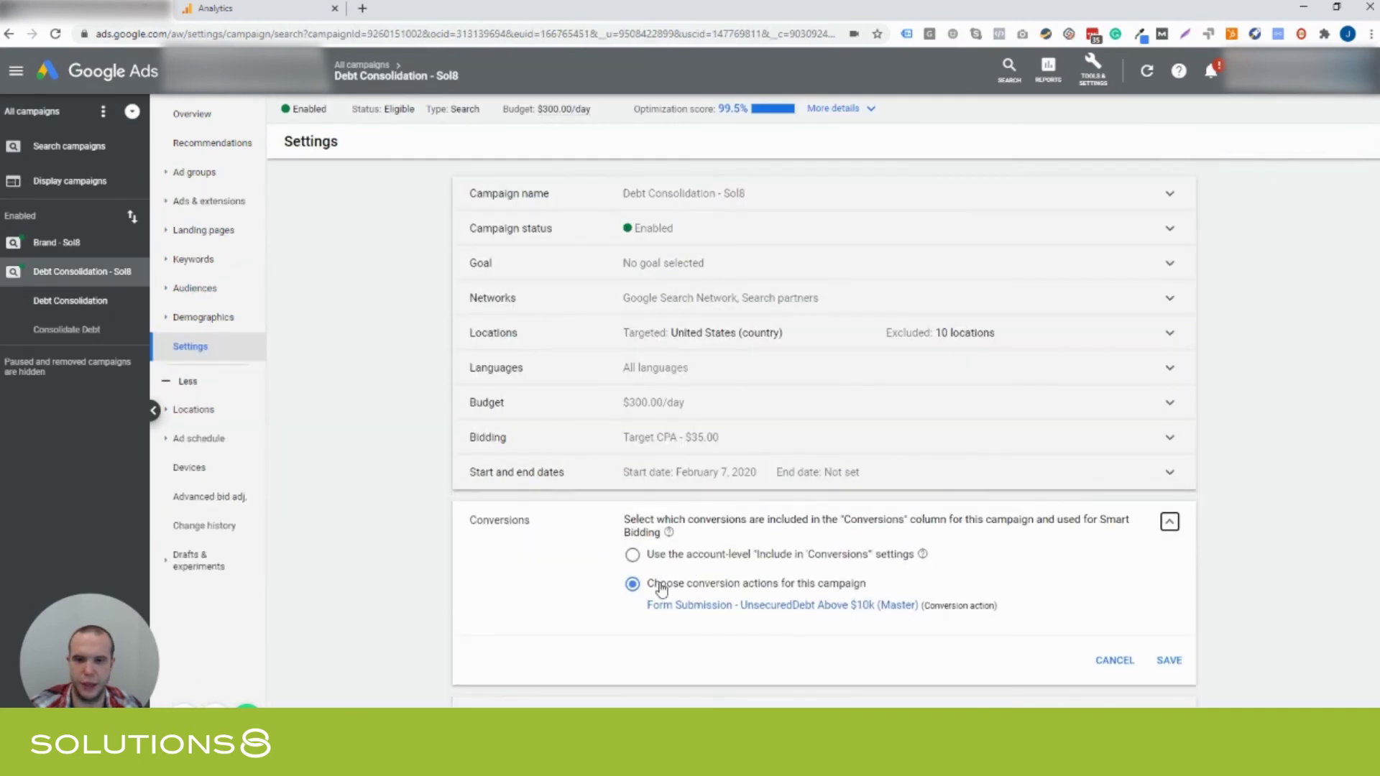